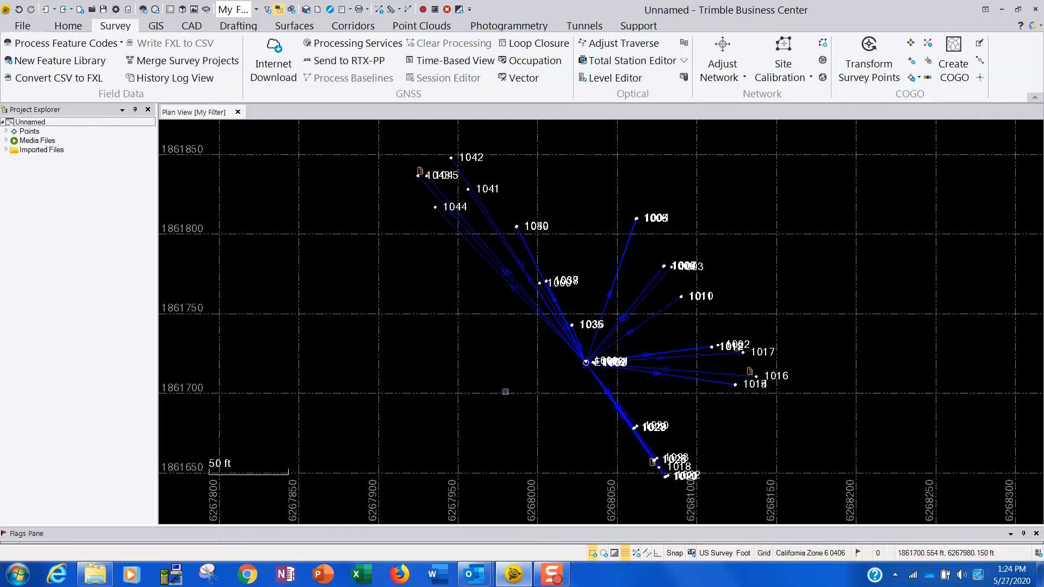
Examine base point E1415, the vectors radiating from it and the nearby survey points in the plan view.
scroll(559, 380, "up", 5)
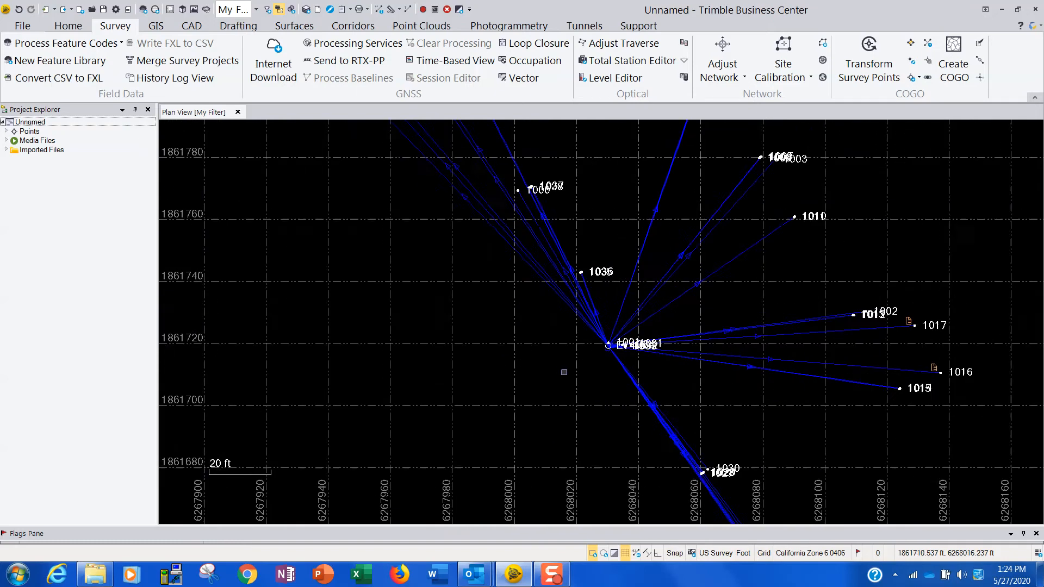
scroll(586, 306, "up", 2)
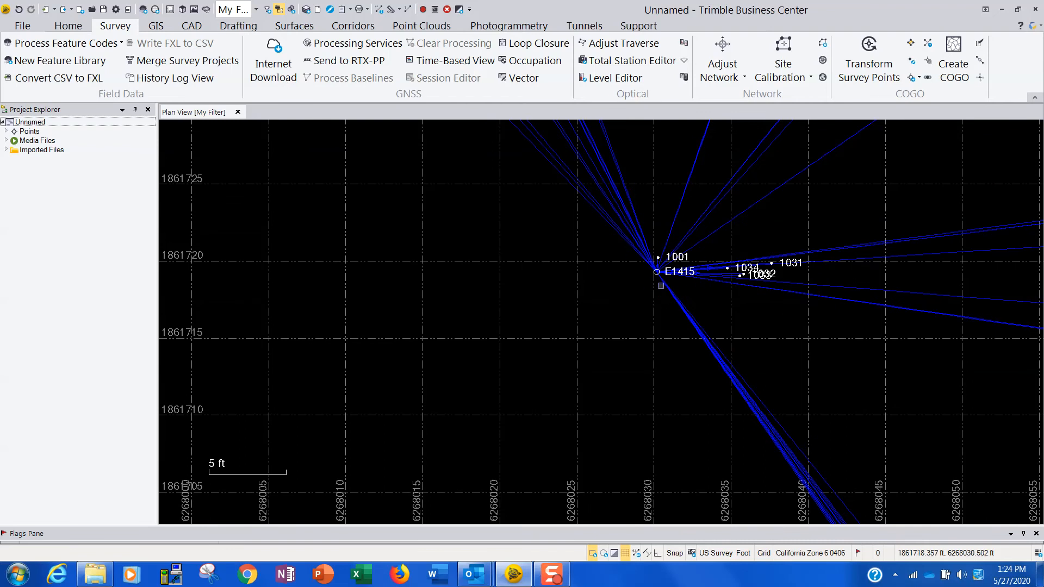
scroll(660, 285, "down", 9)
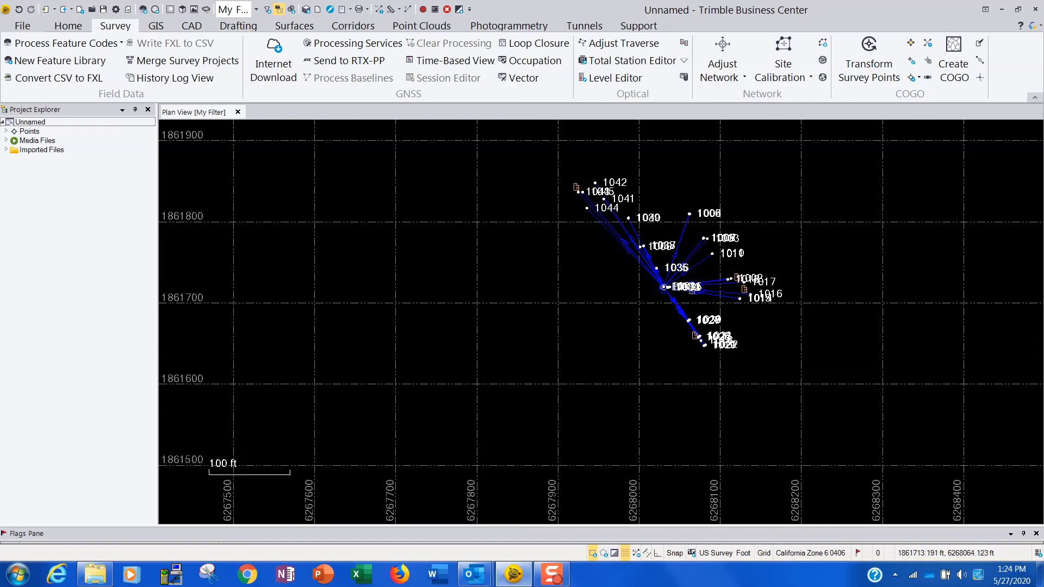
scroll(692, 290, "up", 10)
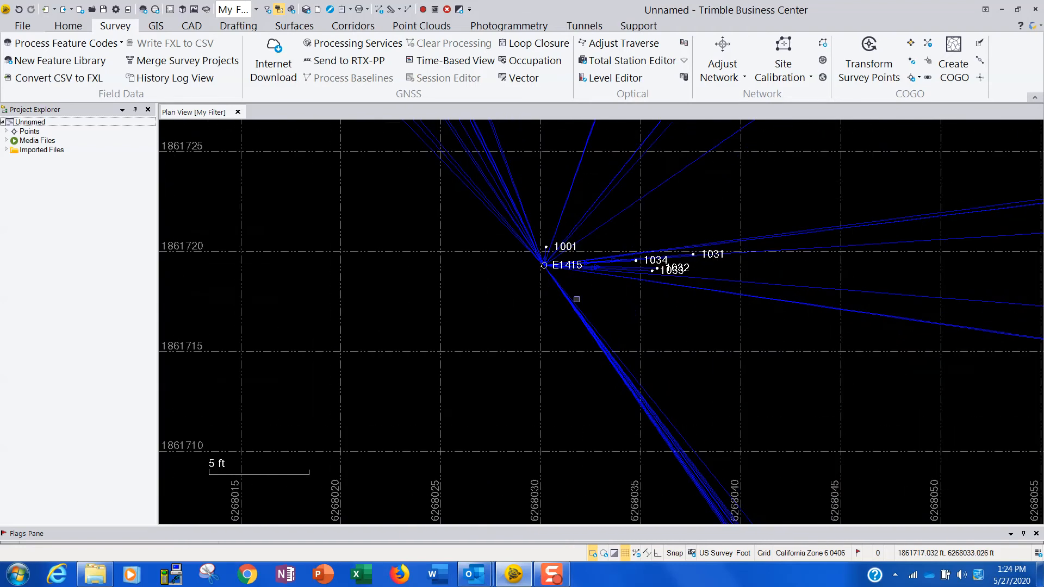
scroll(576, 299, "up", 6)
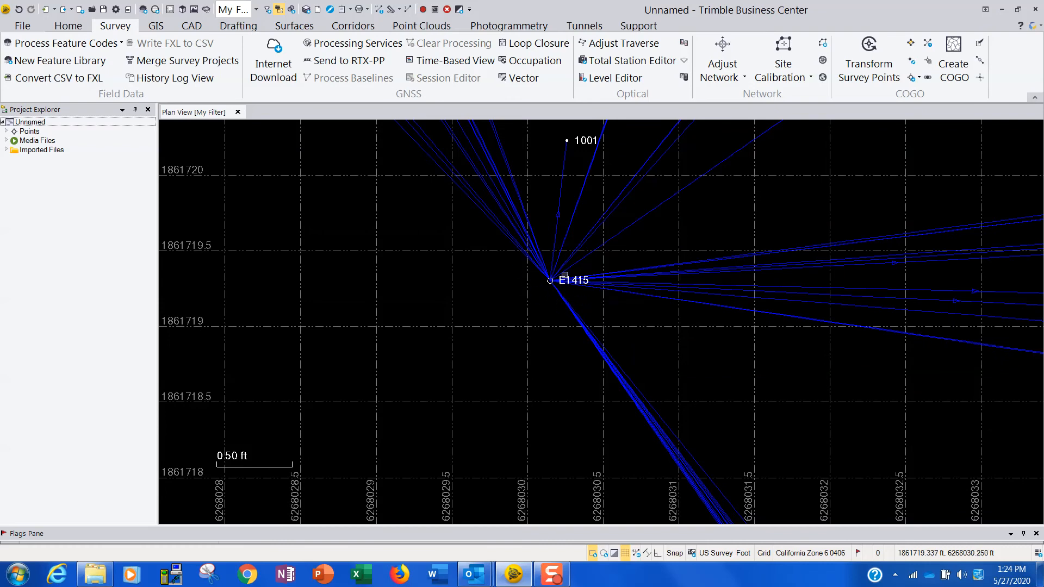
scroll(577, 261, "down", 1)
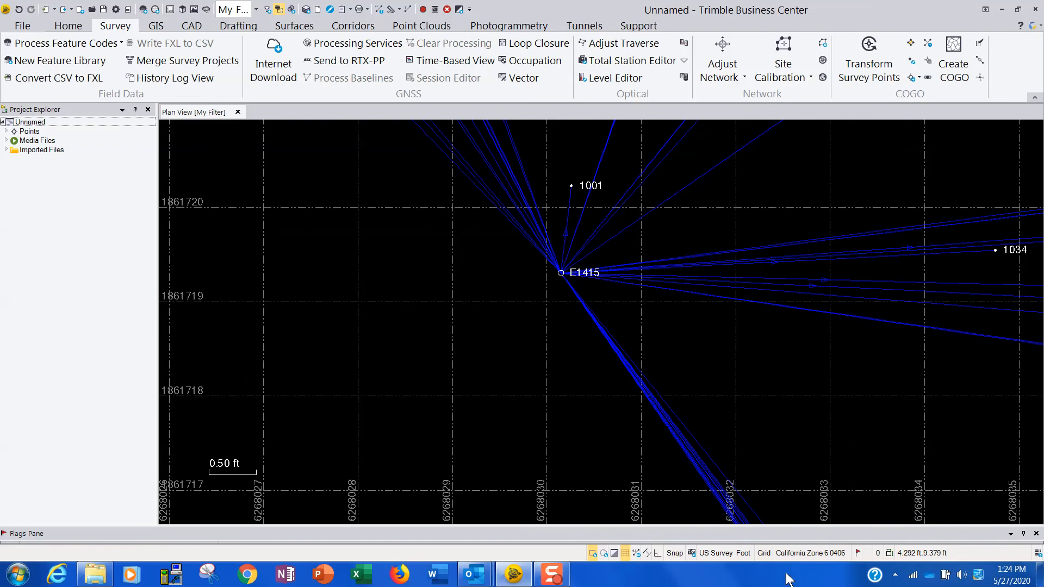
scroll(728, 369, "down", 4)
scroll(756, 344, "down", 8)
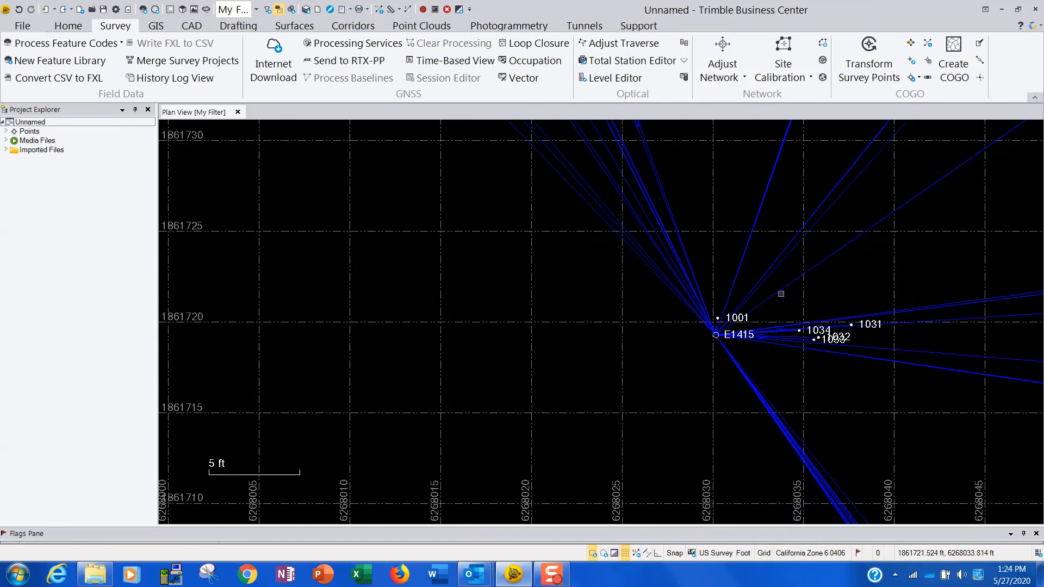
scroll(692, 326, "up", 9)
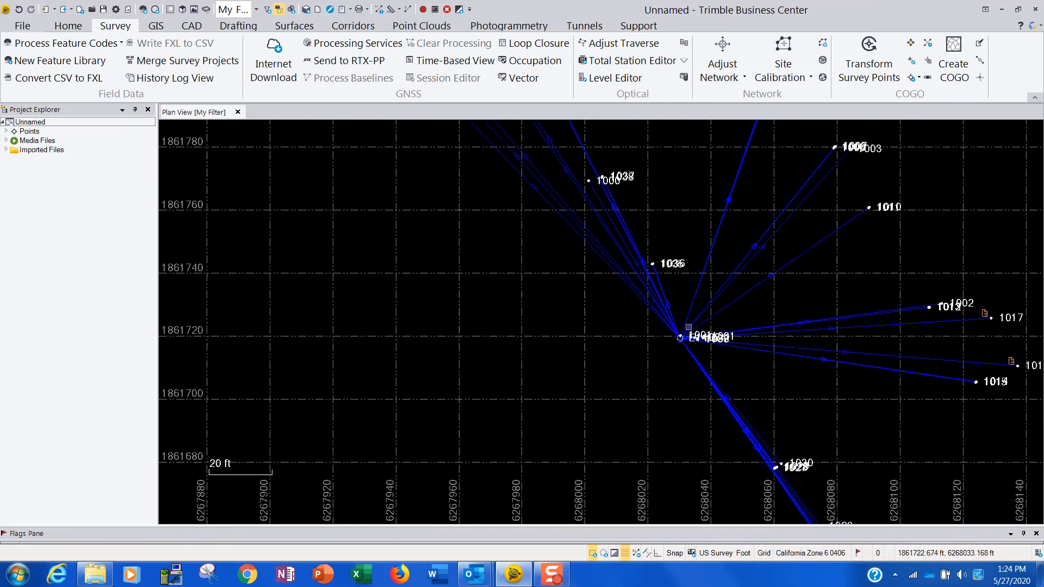
scroll(716, 378, "up", 2)
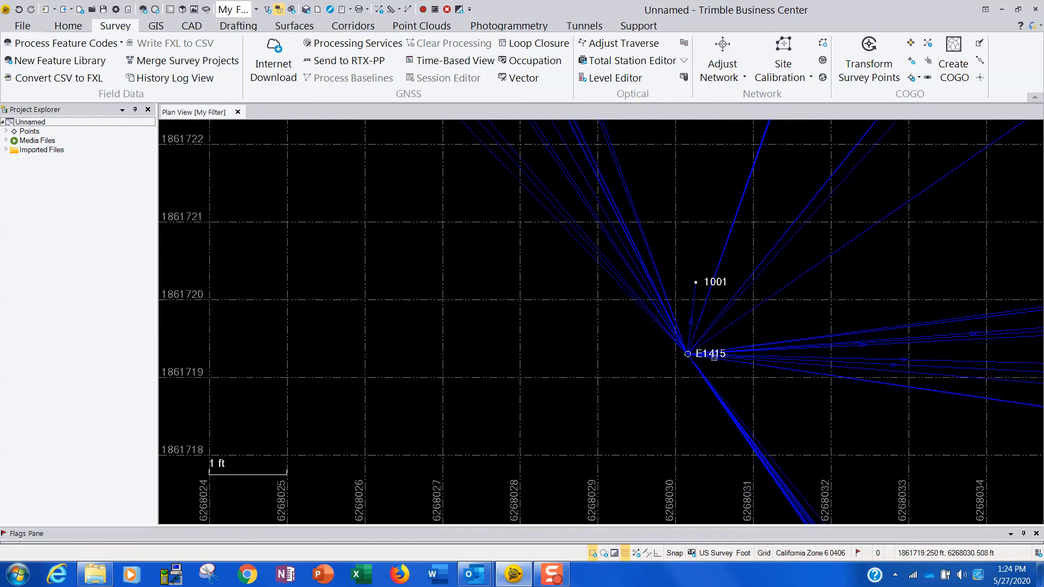
middle_click_drag(752, 390, 725, 374)
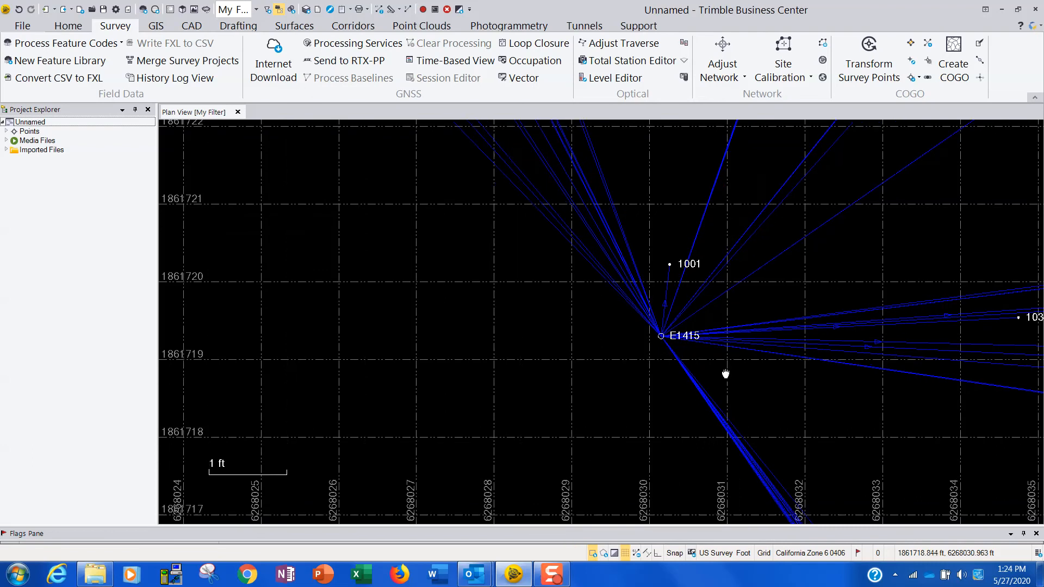
Switch to the OPUS solution message for E1415 in Outlook and import its e141278v.17o.xml attachment into the Trimble Business Center project.
left_click(474, 574)
mouse_move(514, 465)
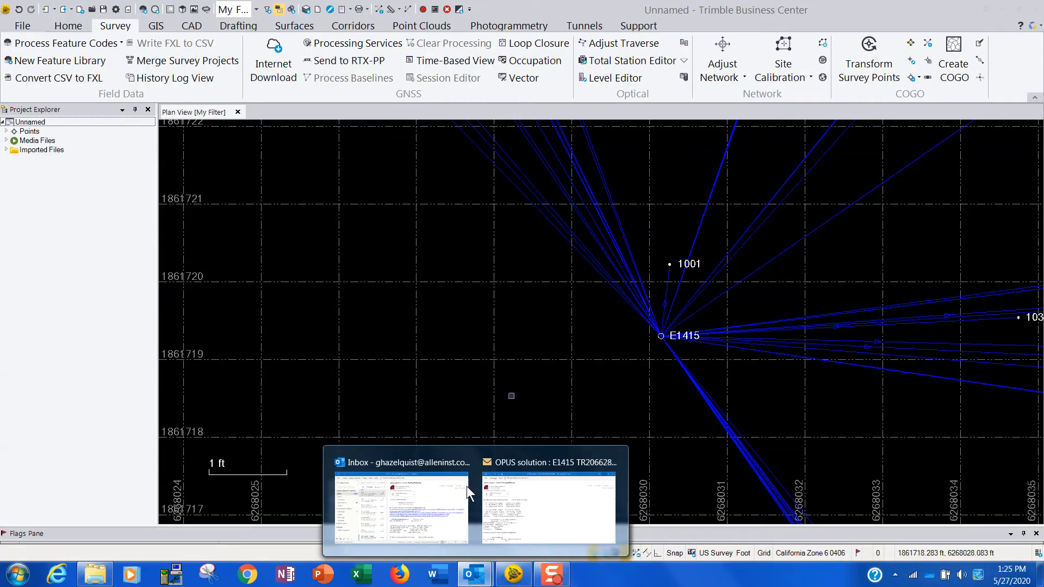
left_click(523, 492)
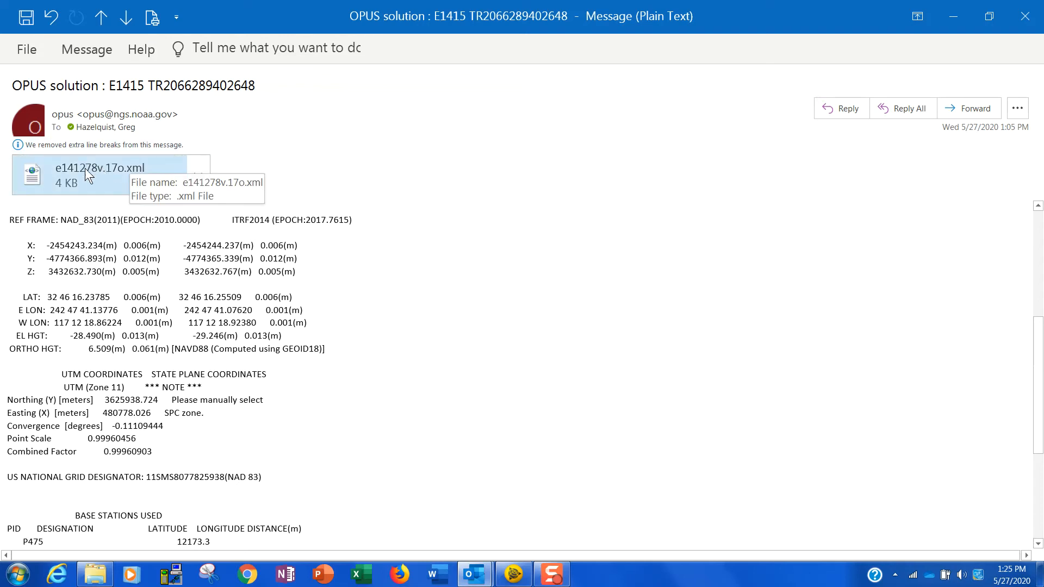
left_click(988, 14)
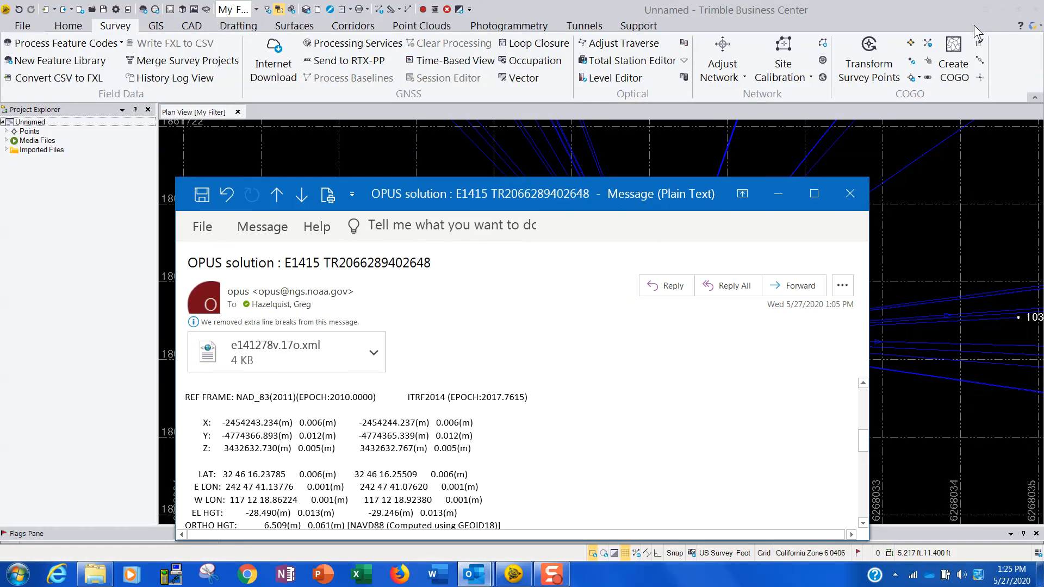
left_click_drag(244, 347, 941, 243)
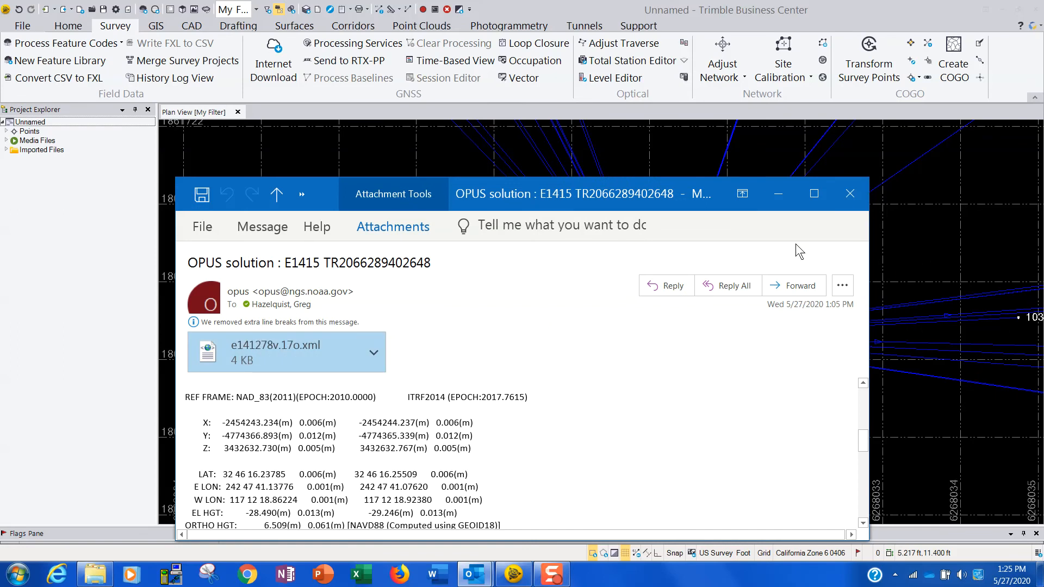
left_click(778, 191)
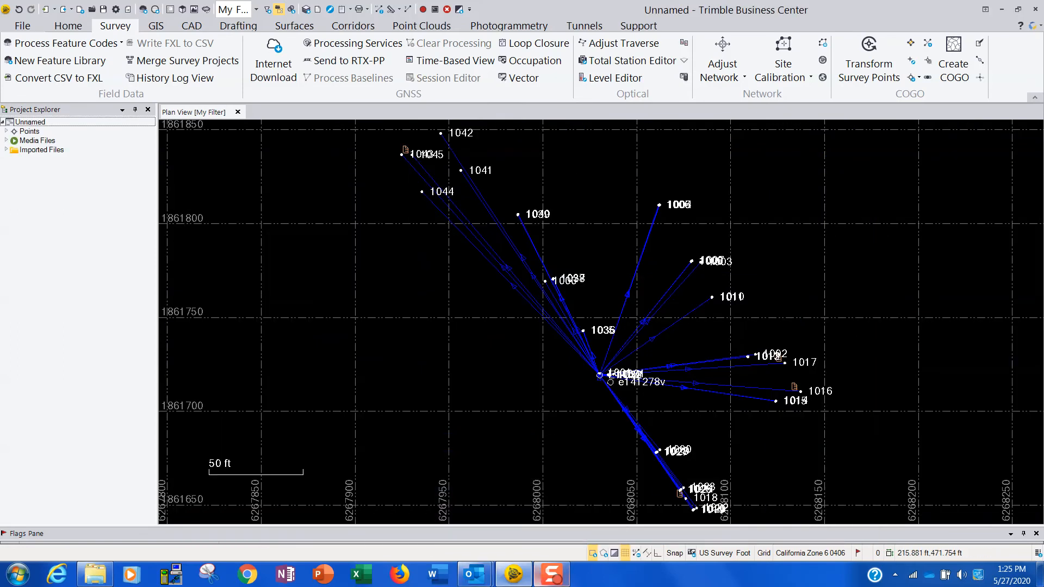
Measure the distance from the imported OPUS point e141278v to base point E1415.
scroll(616, 391, "up", 12)
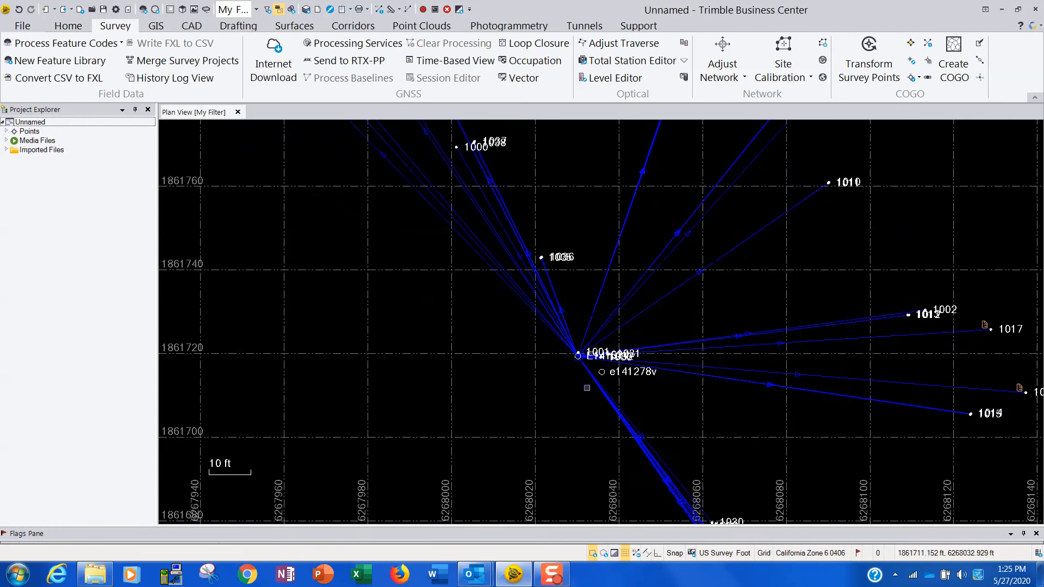
middle_click_drag(629, 401, 652, 321)
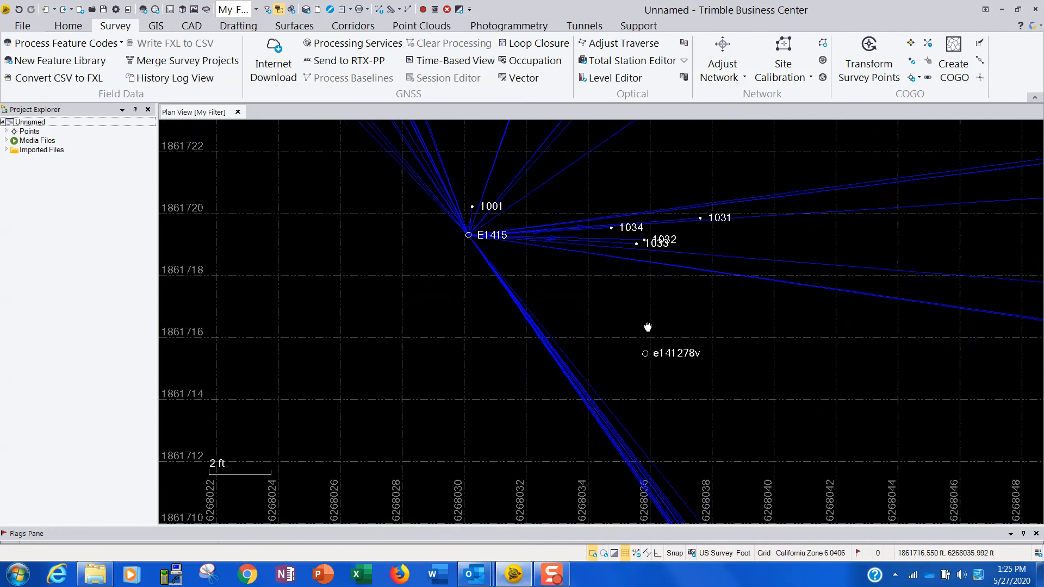
scroll(647, 348, "up", 3)
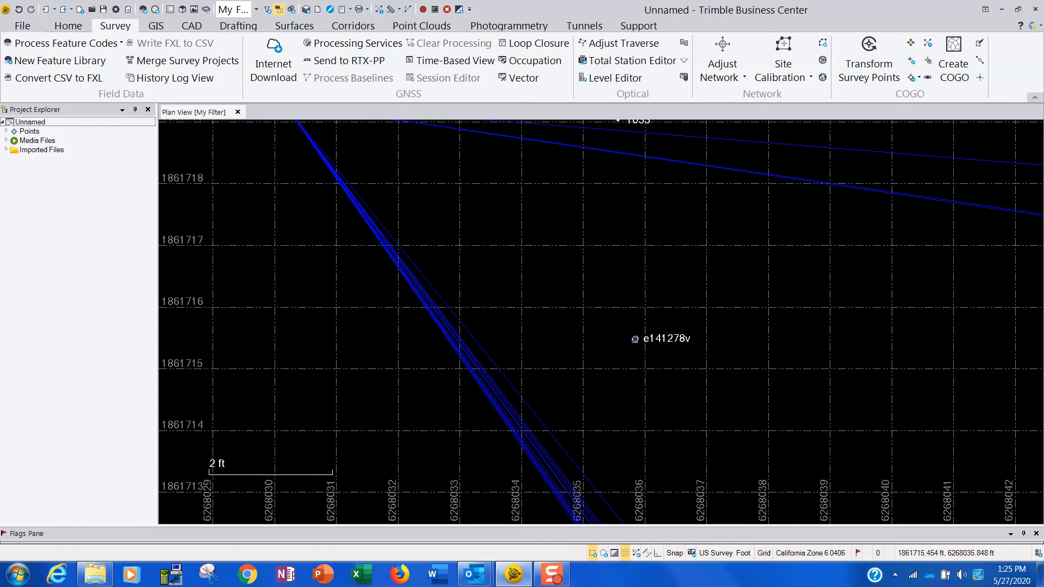
scroll(634, 339, "down", 4)
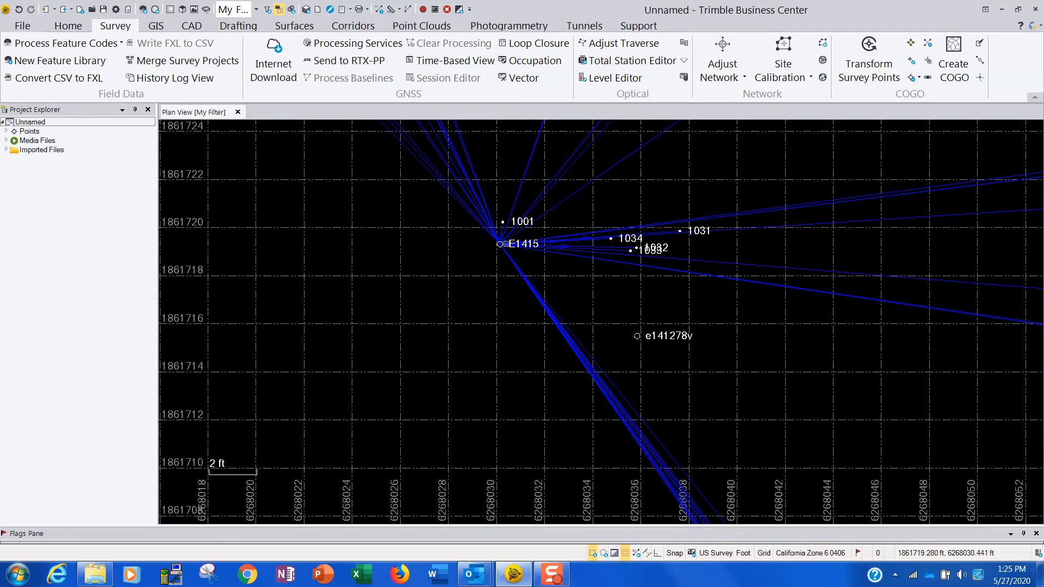
left_click(390, 10)
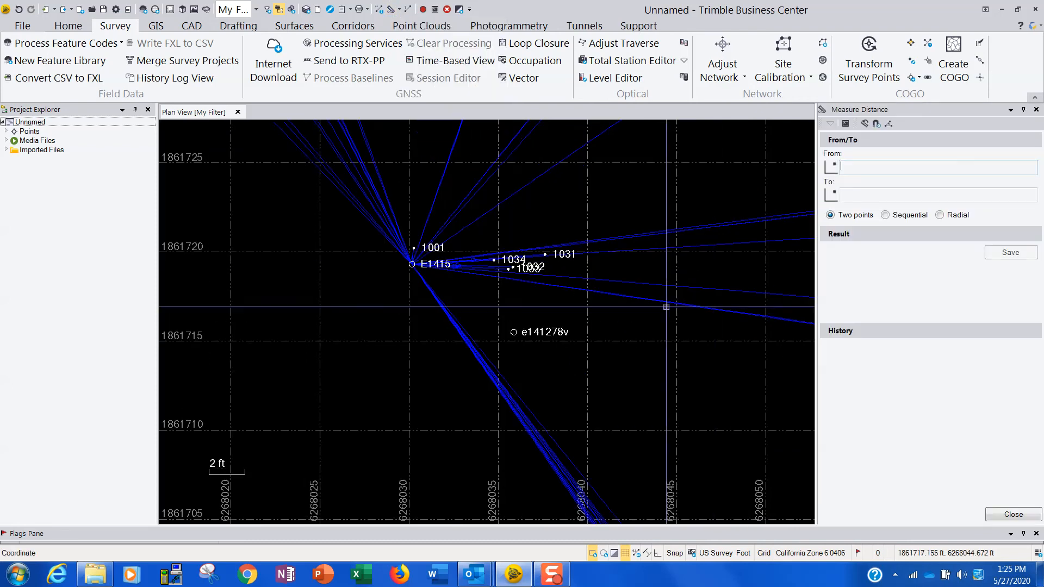
left_click(513, 332)
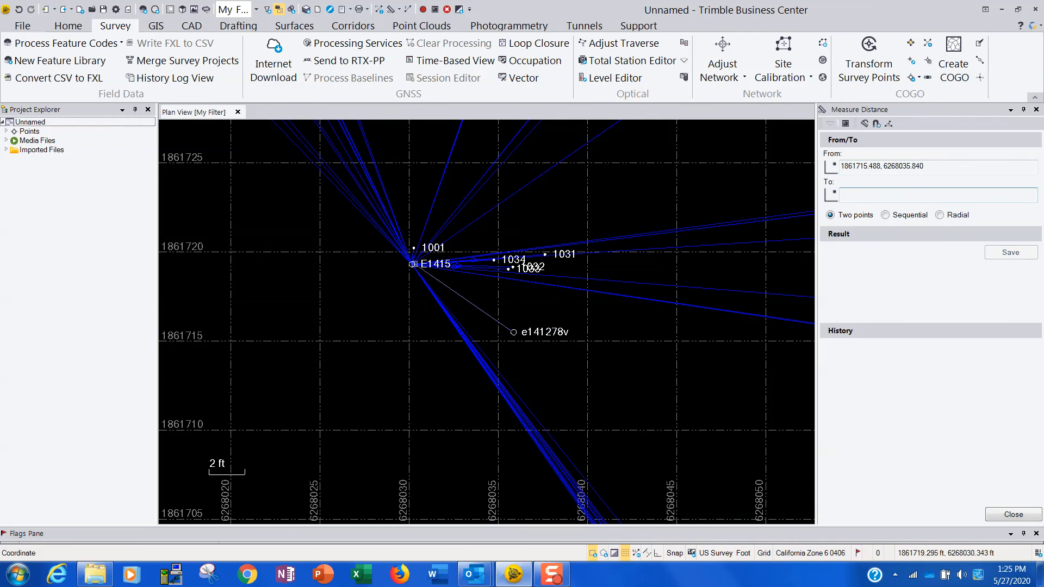
left_click(411, 264)
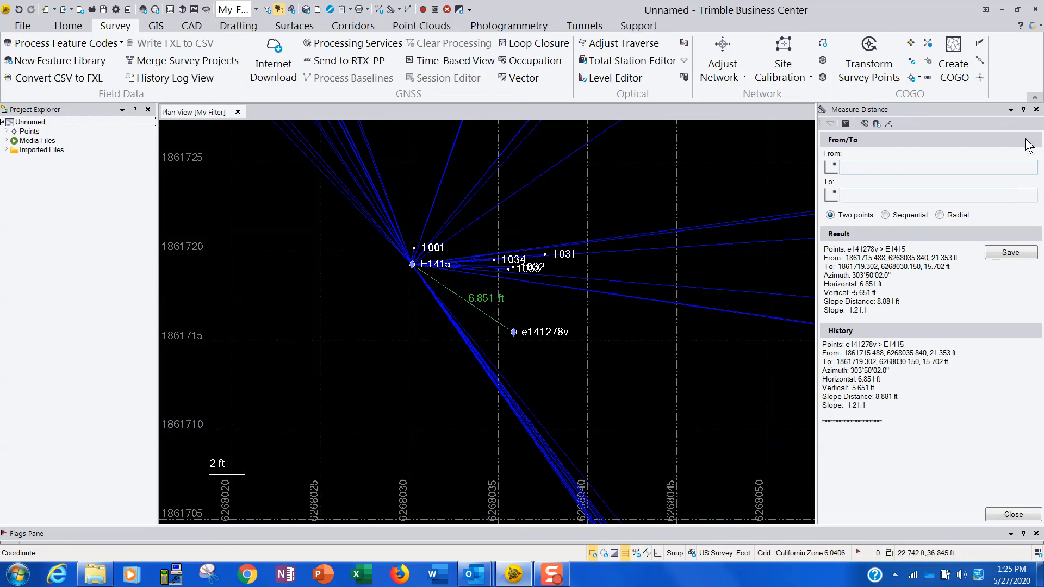
left_click(1035, 109)
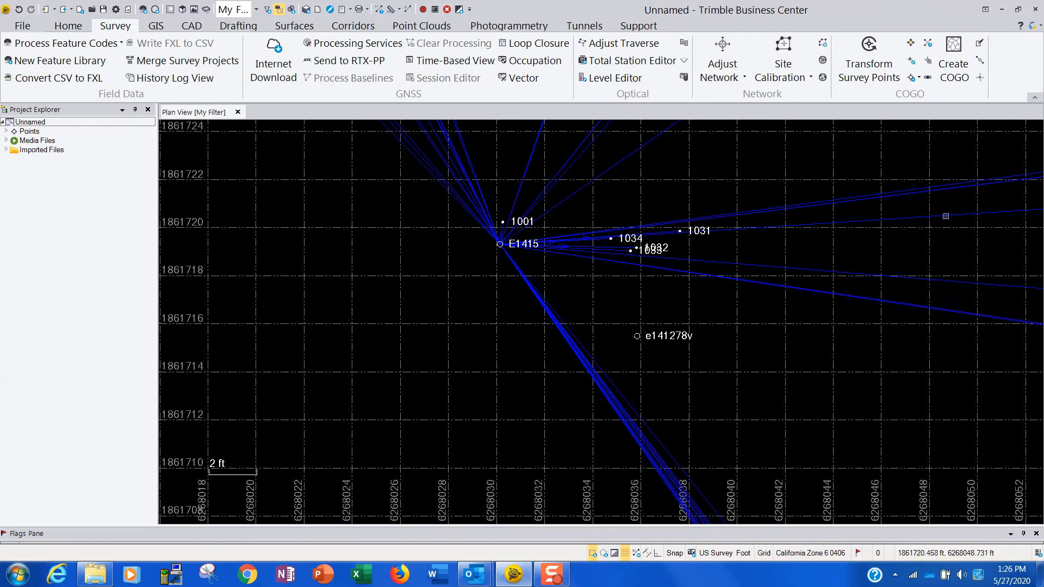
Start adding a coordinate to point e141278v from its properties, with the coordinate type set to Global.
scroll(940, 386, "down", 5)
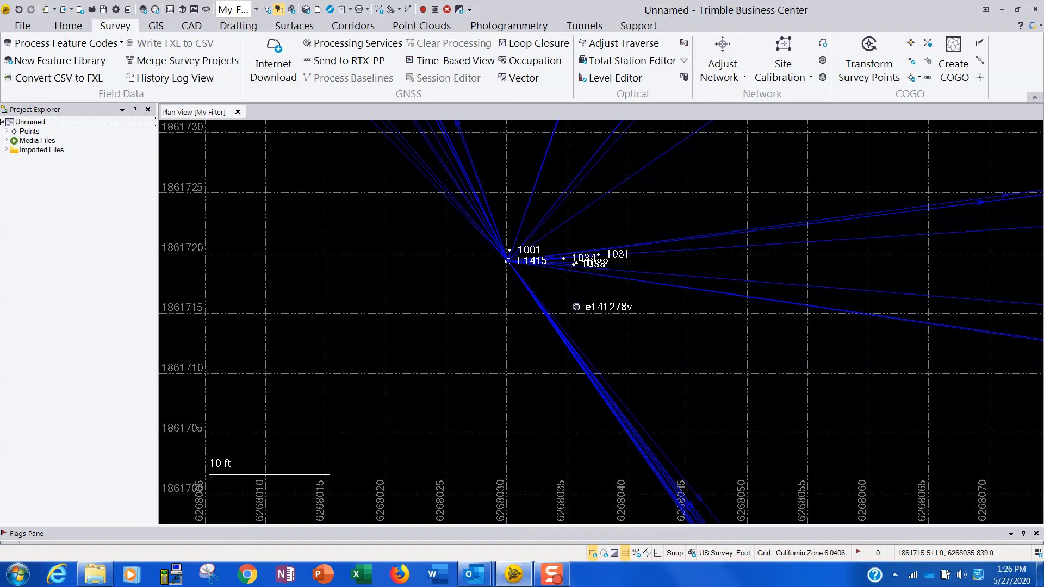
left_click(576, 307)
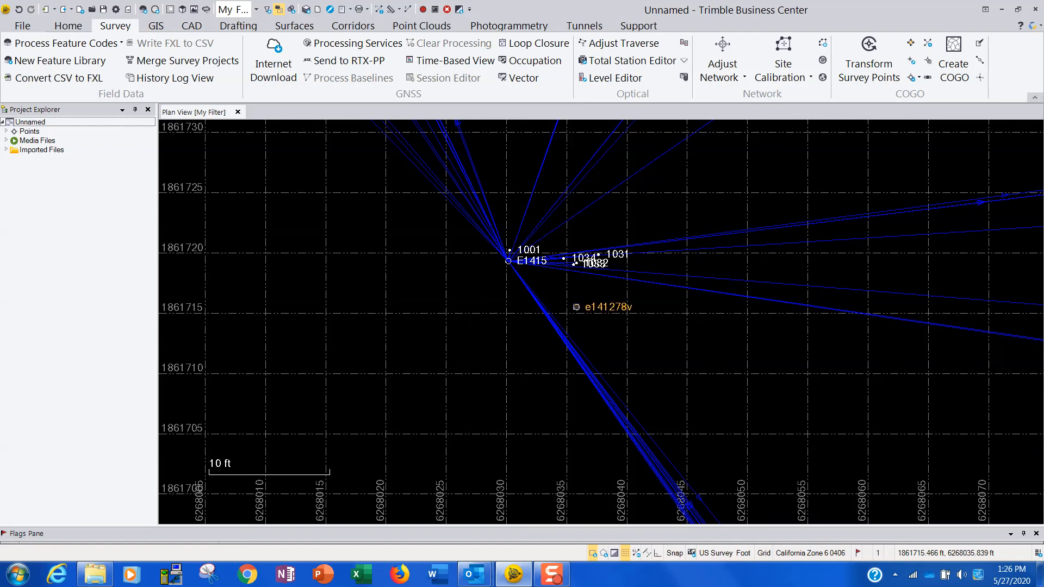
right_click(576, 308)
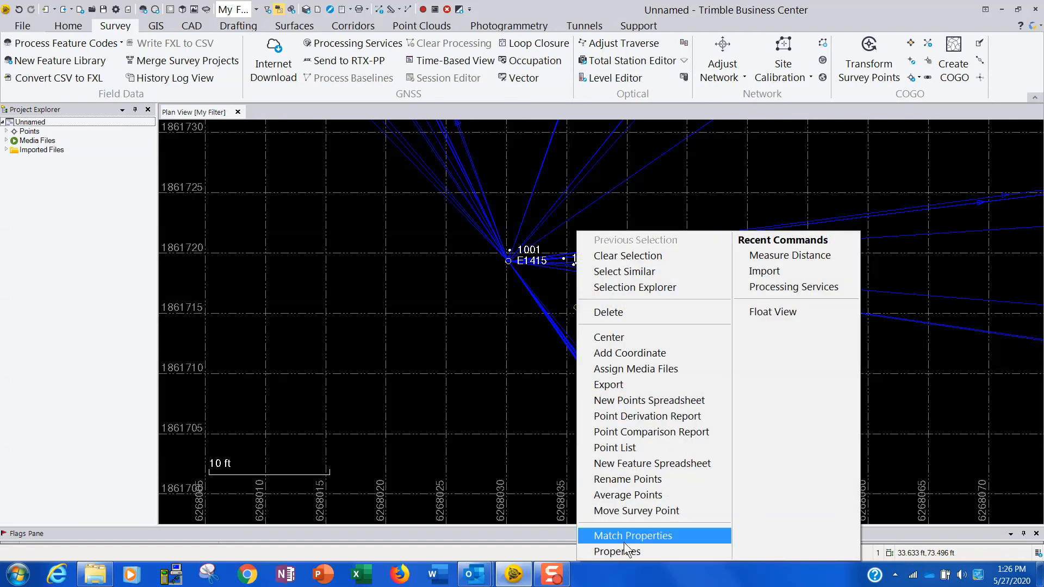
left_click(619, 549)
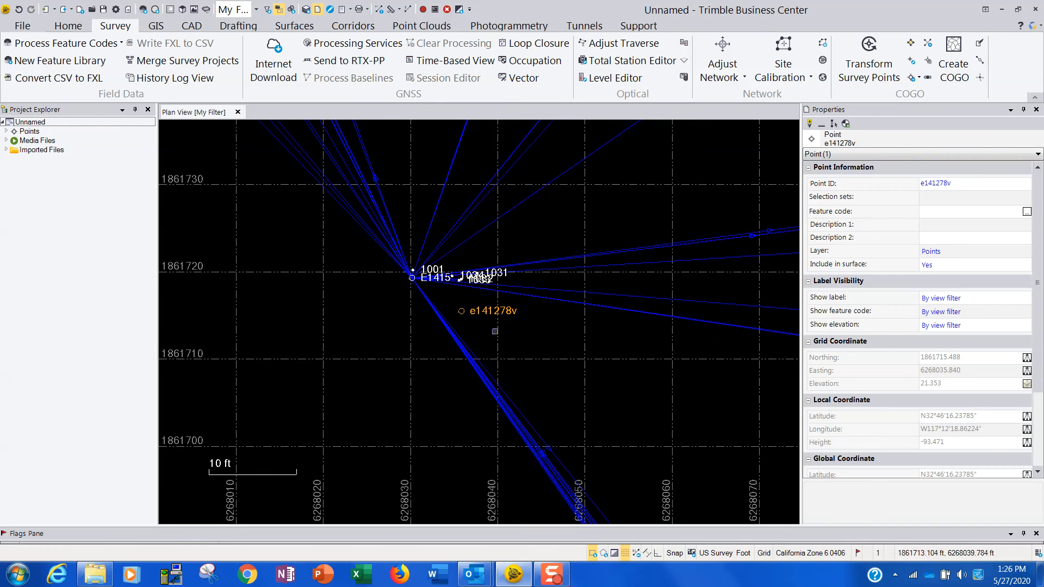
left_click(846, 124)
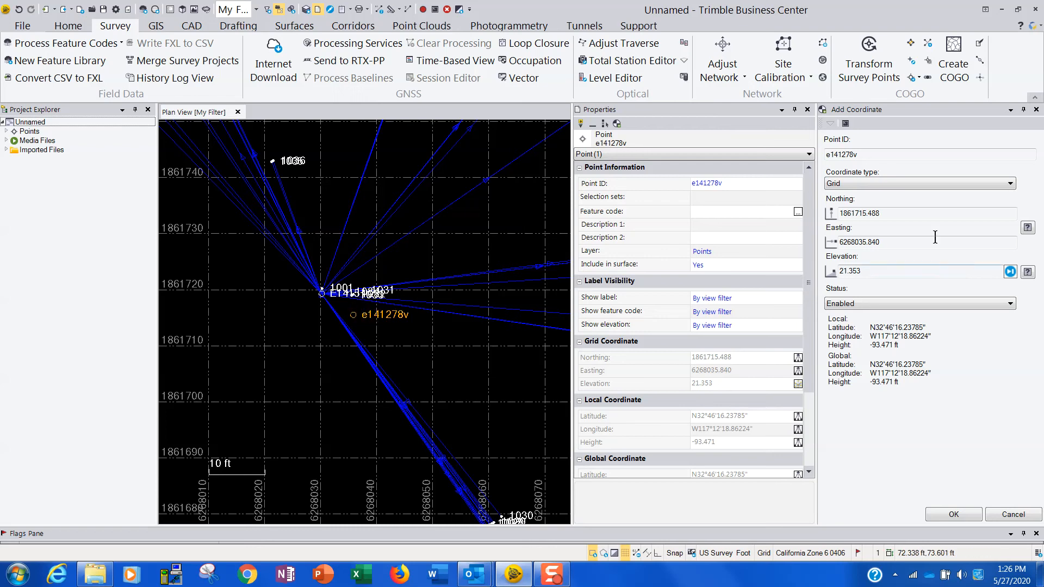
left_click(1006, 185)
left_click(846, 214)
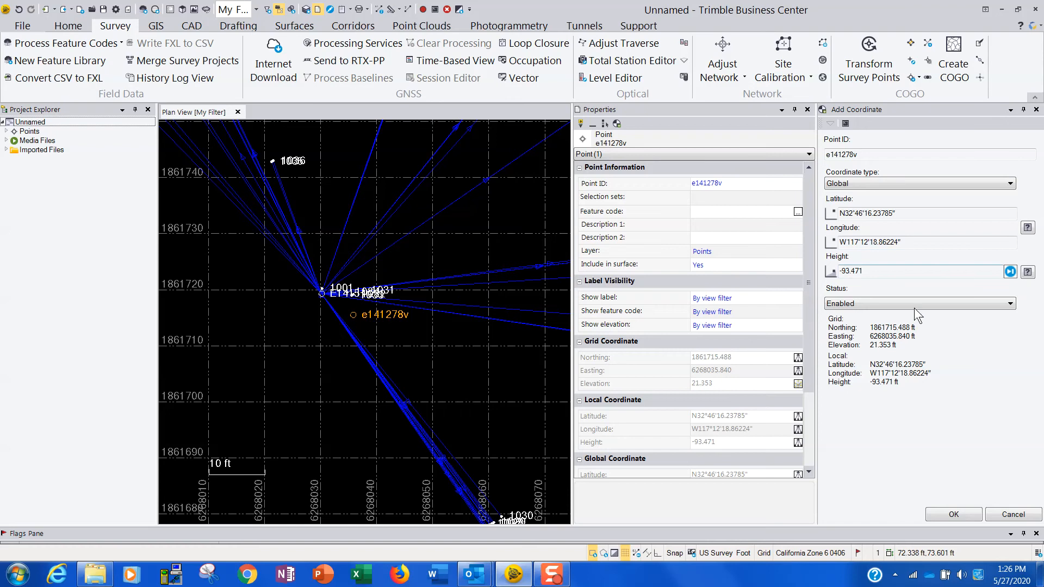
Set both the planar and the ellipsoidal height quality of e141278v's global coordinate to Control Quality and add the coordinate.
left_click(1027, 228)
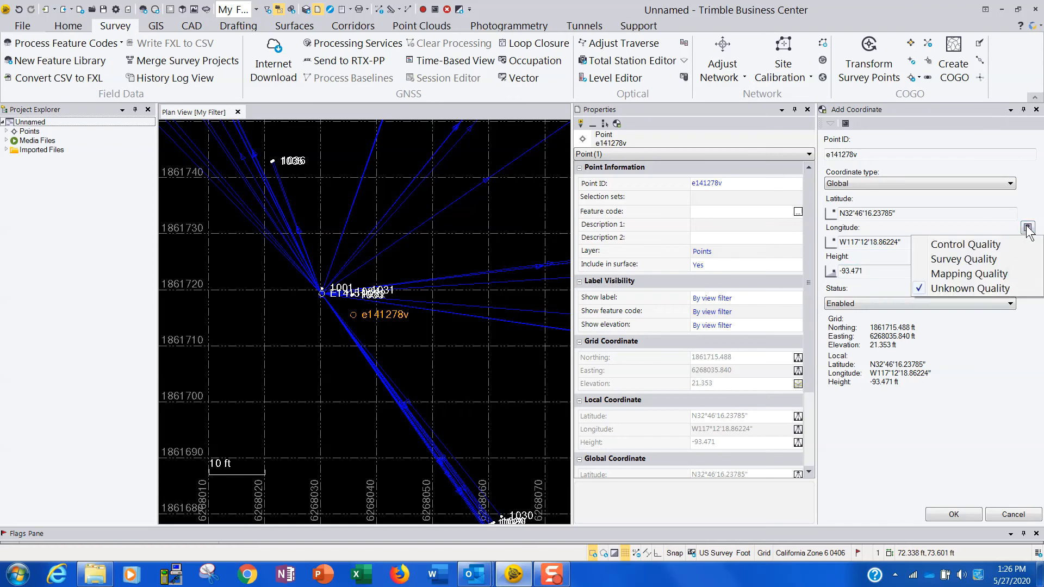
left_click(937, 249)
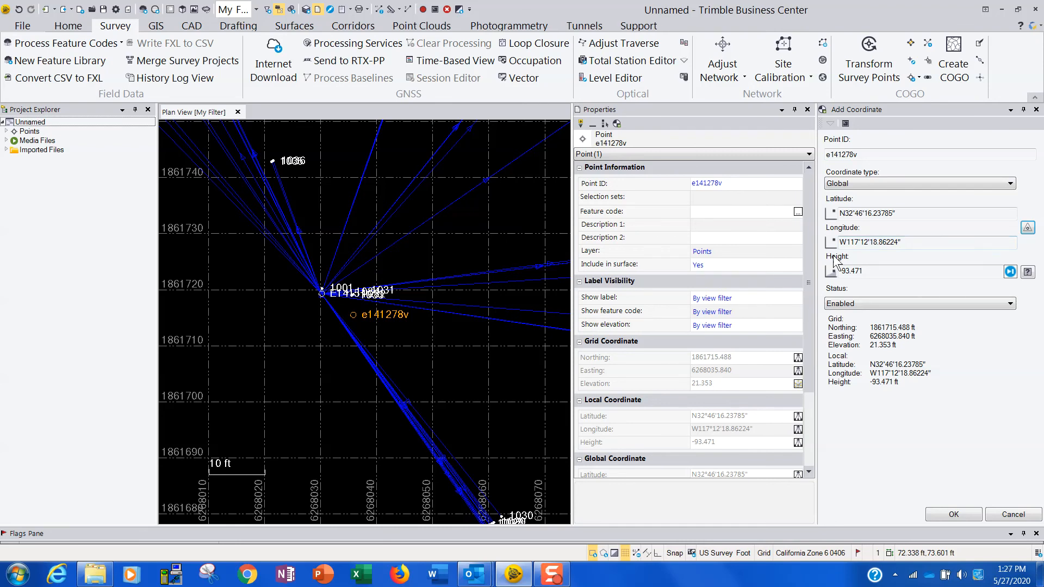
left_click(1027, 271)
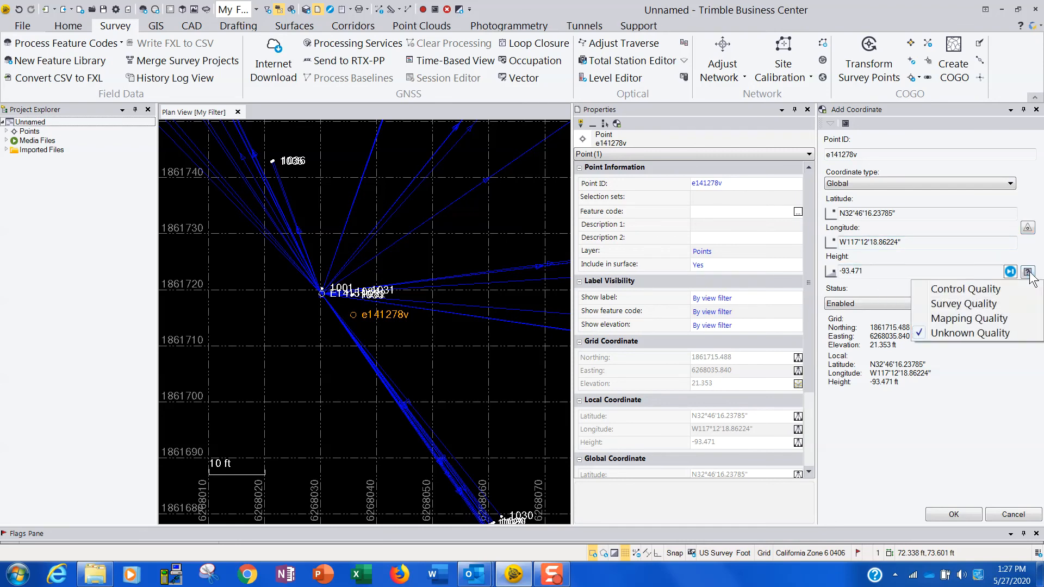
left_click(941, 289)
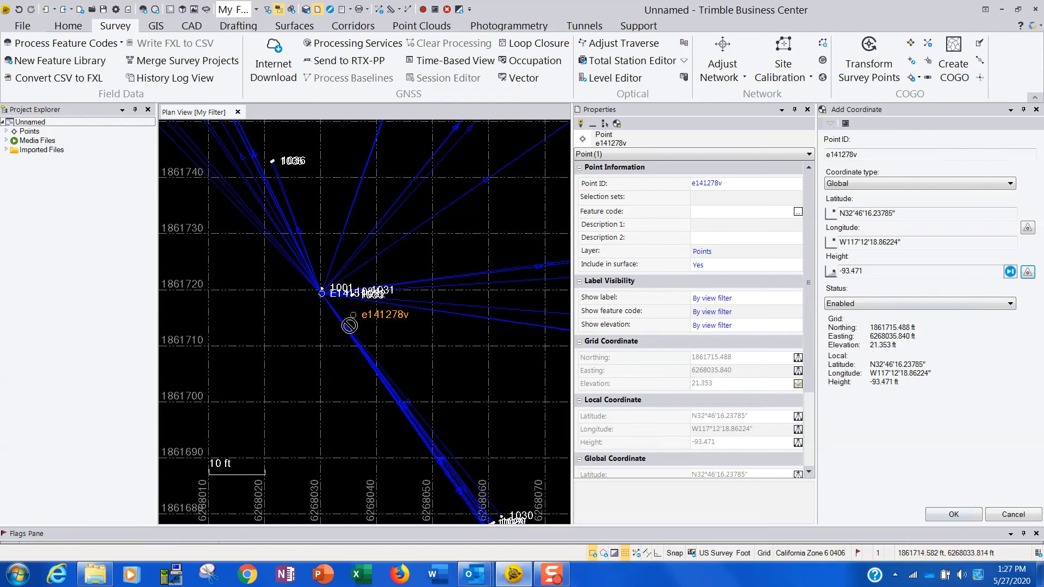
left_click(954, 515)
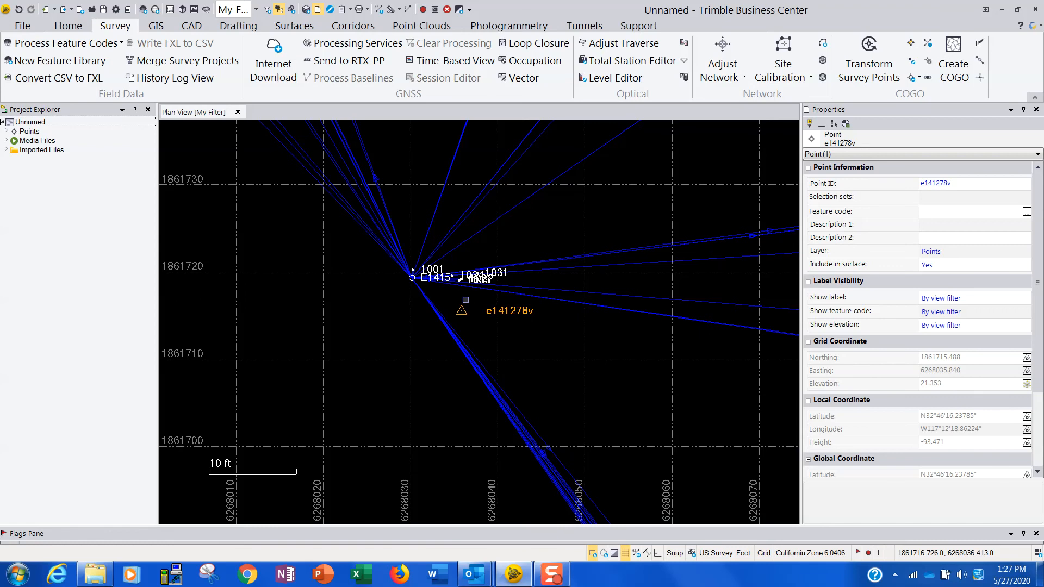
scroll(434, 285, "up", 5)
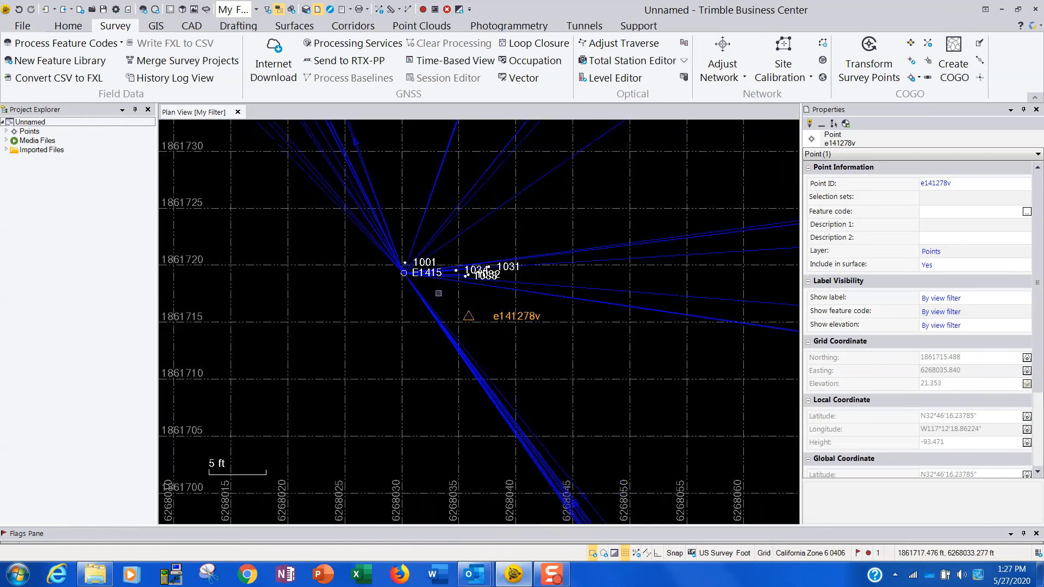
middle_click_drag(459, 301, 479, 316)
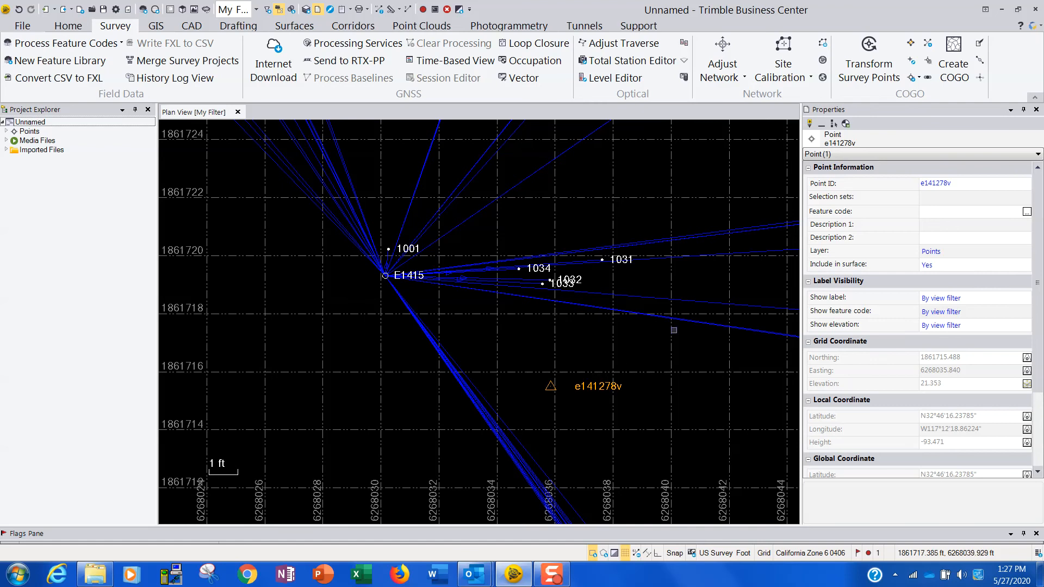
Change the point ID of e141278v to E1415 and merge it with the existing point of that name.
left_click(960, 183)
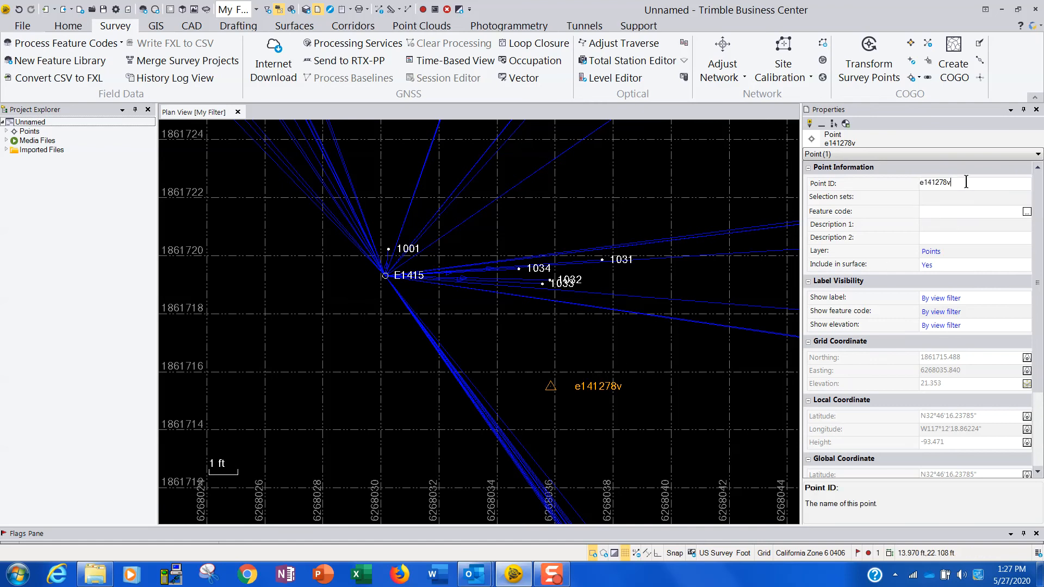
left_click_drag(965, 183, 907, 183)
type("E1415")
key("Return")
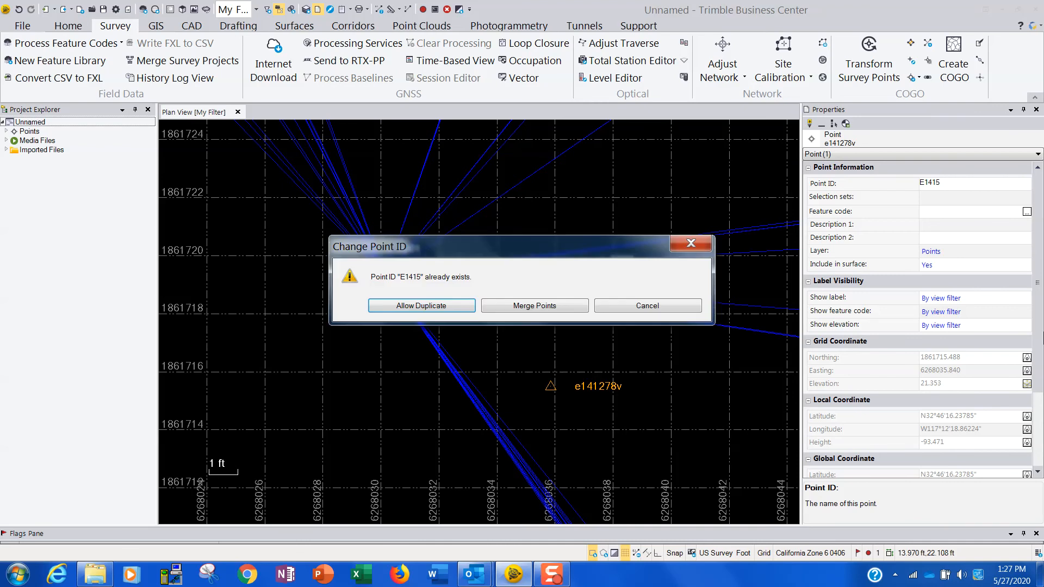
left_click_drag(578, 244, 393, 303)
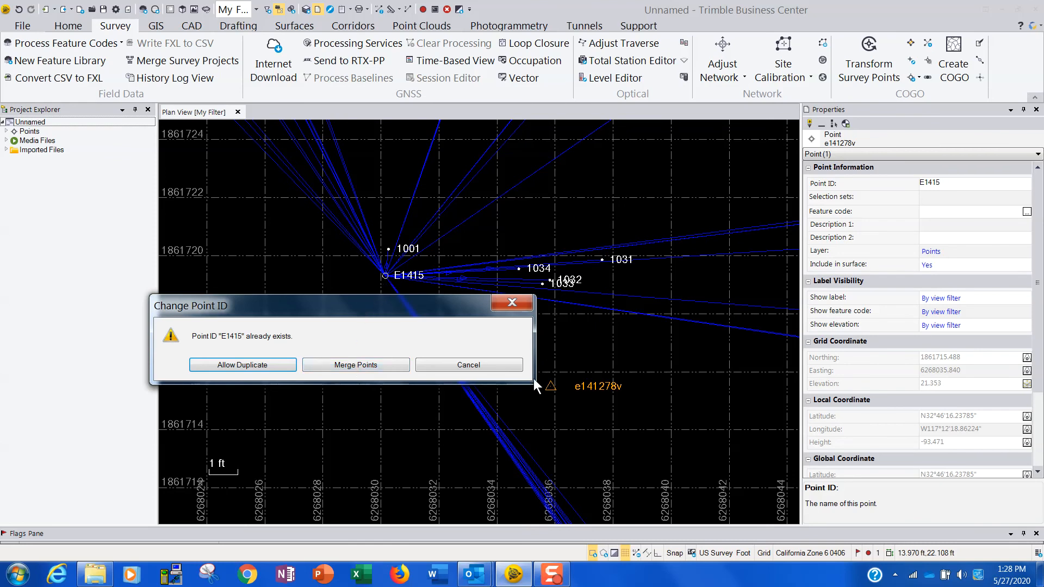
left_click(353, 366)
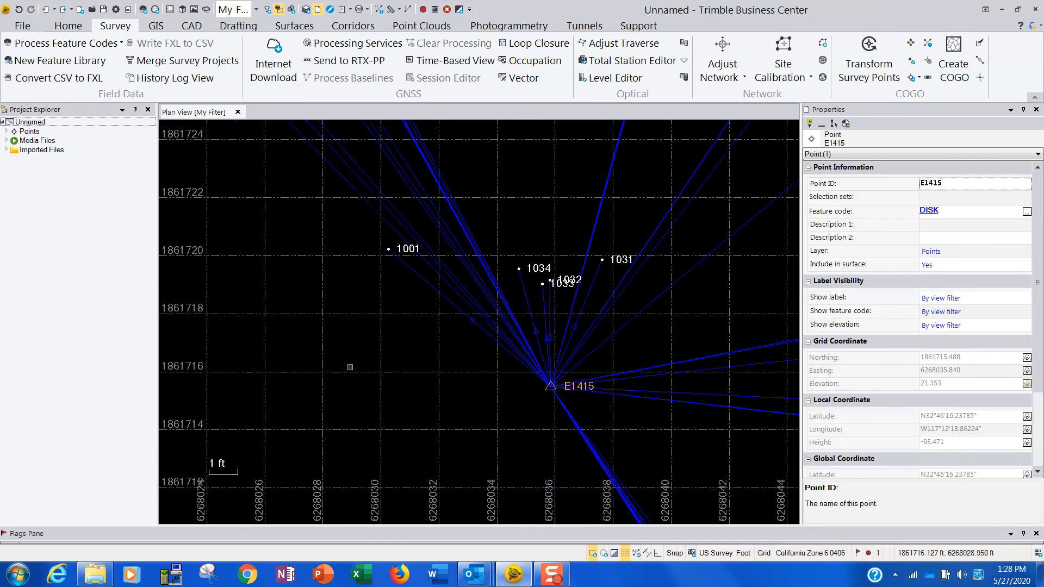
Recompute the project so the vectors from merged base point E1415 are updated.
scroll(655, 400, "down", 4)
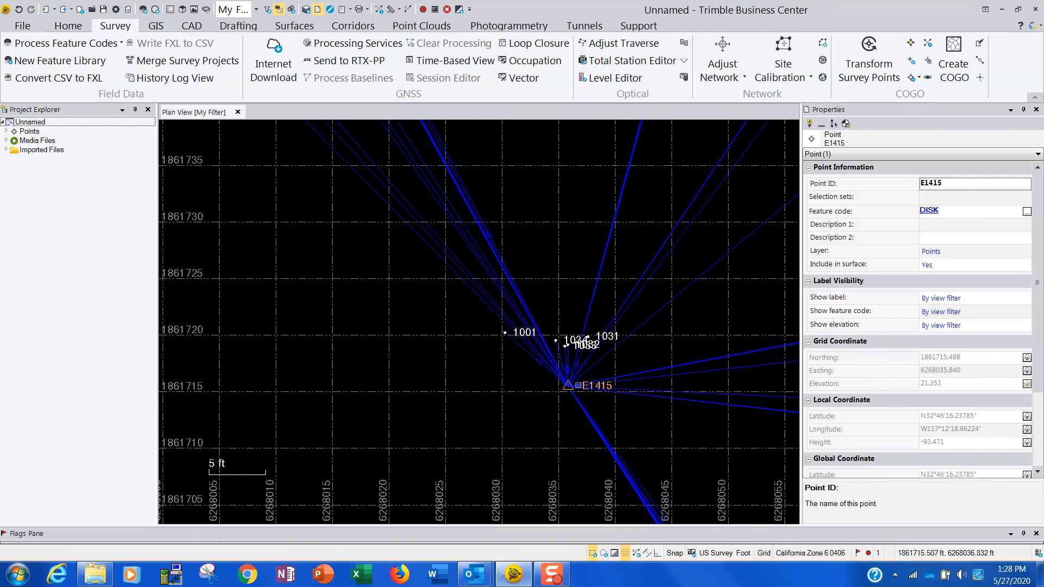
scroll(655, 401, "down", 6)
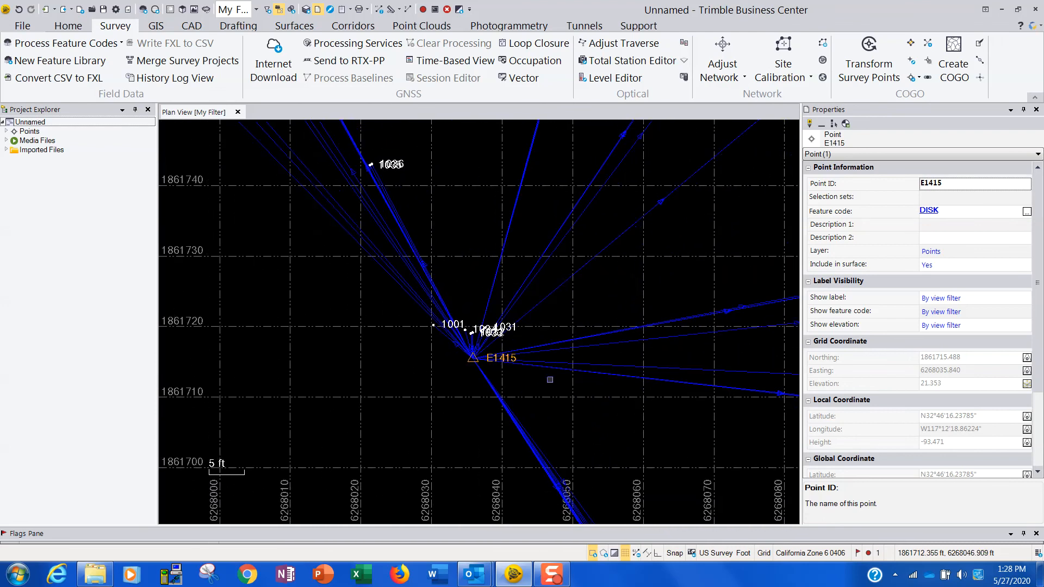
middle_click_drag(602, 399, 565, 341)
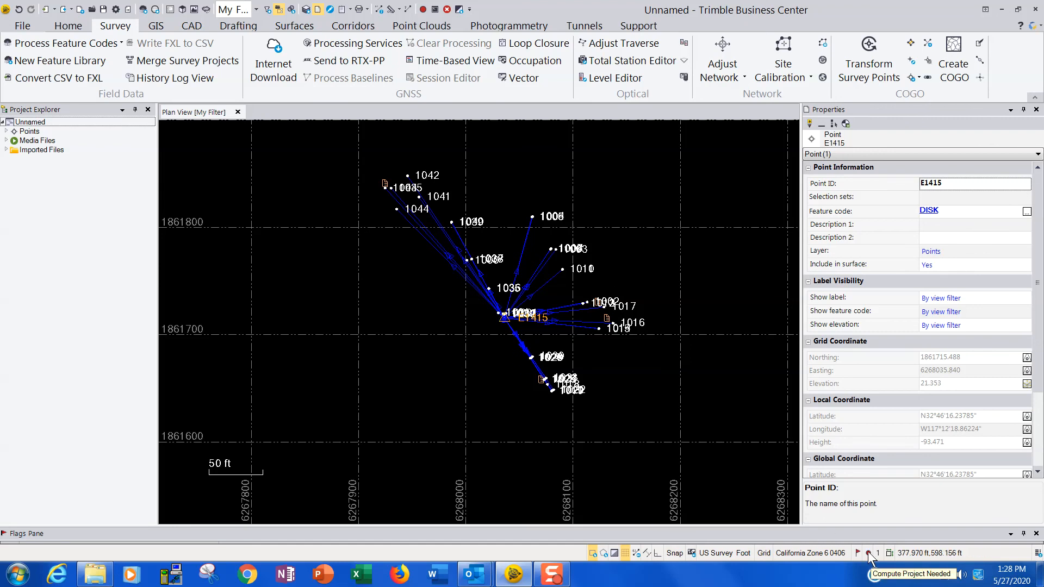
scroll(500, 300, "up", 2)
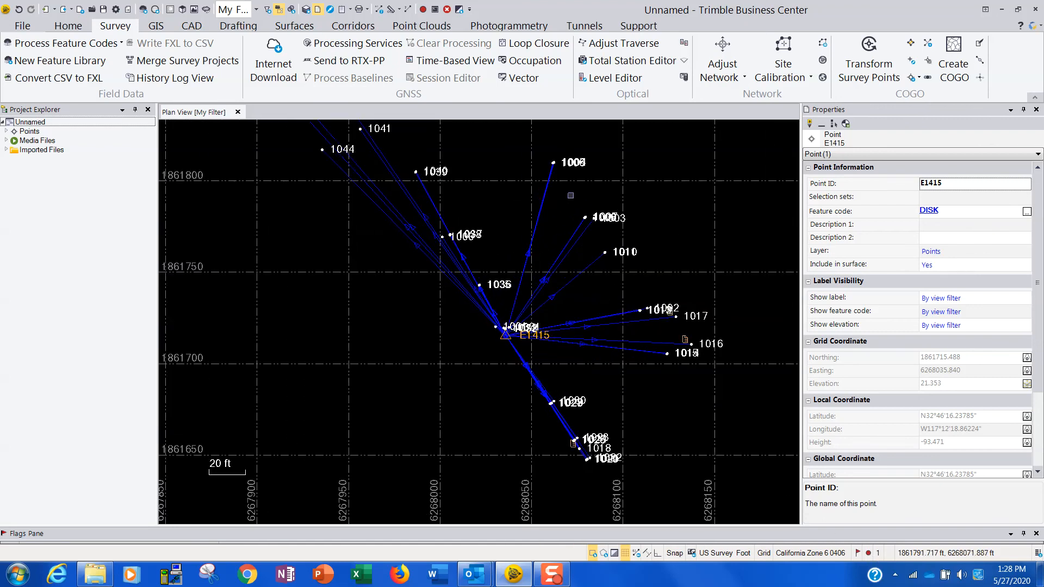
left_click(869, 556)
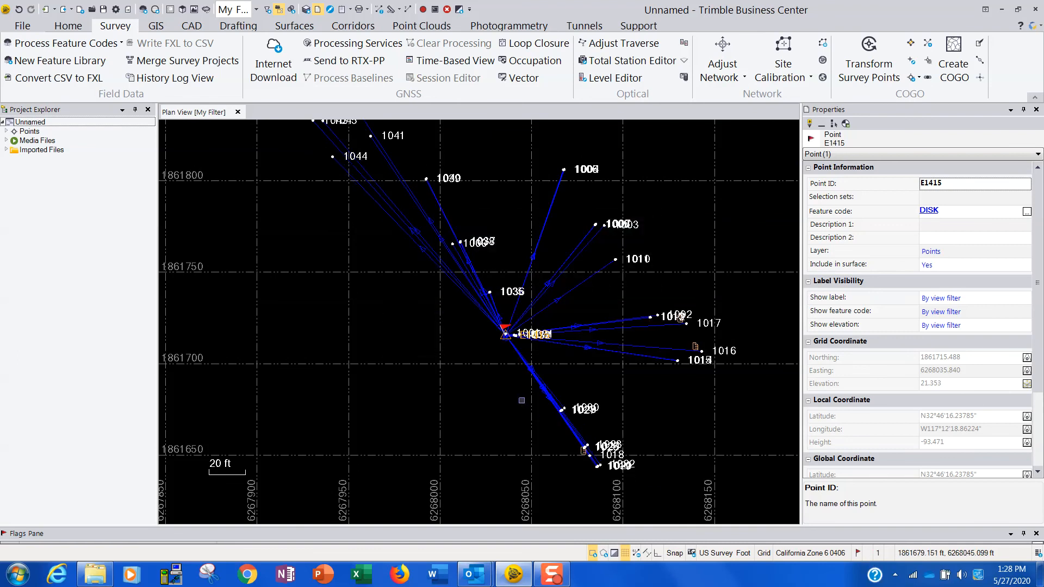
Examine the flagged point E1415 in plan and expand its entry in the project tree to review its coordinate sources.
scroll(513, 367, "up", 4)
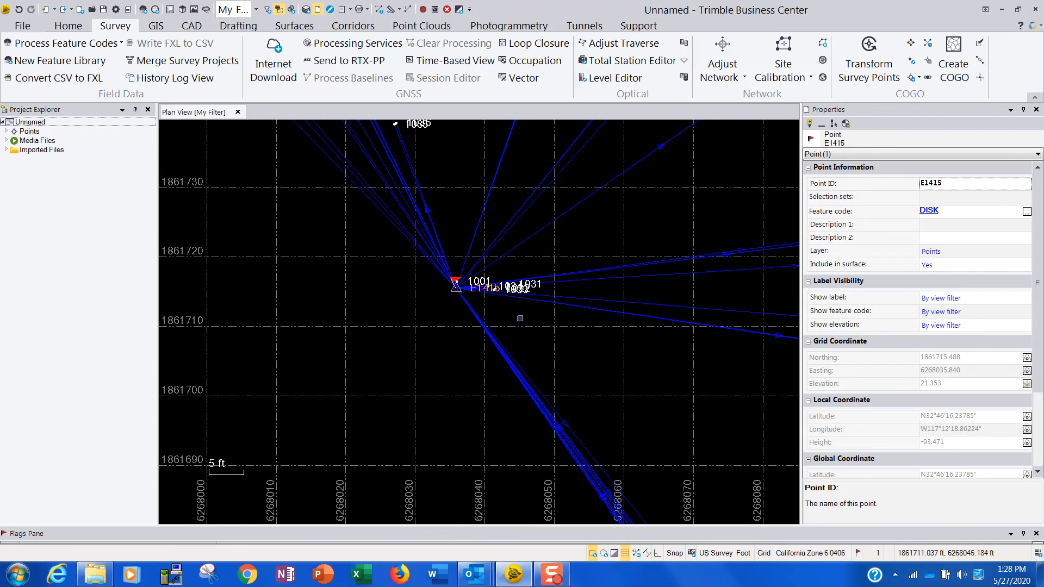
scroll(504, 326, "down", 3)
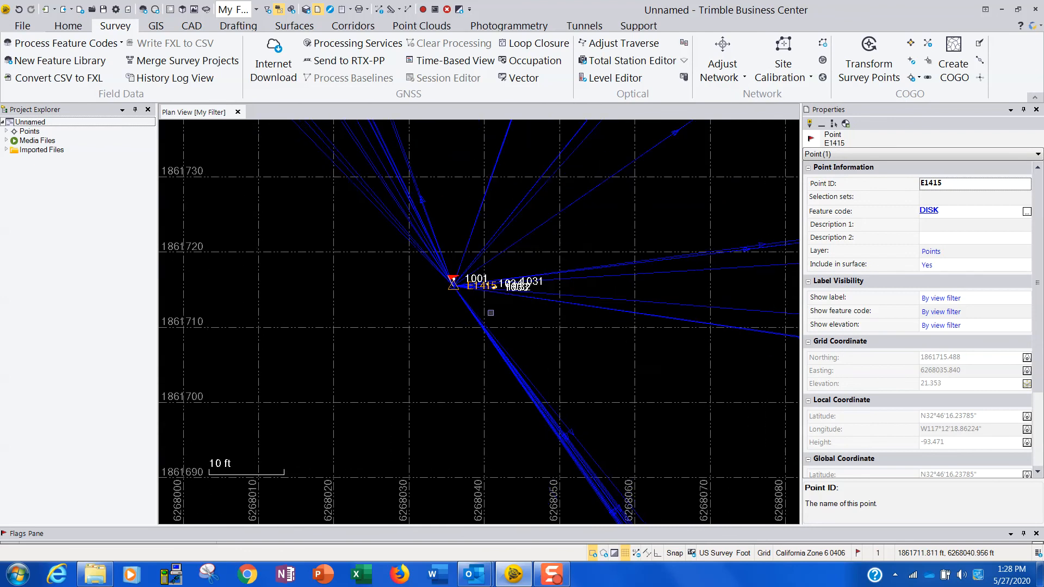
scroll(498, 308, "up", 4)
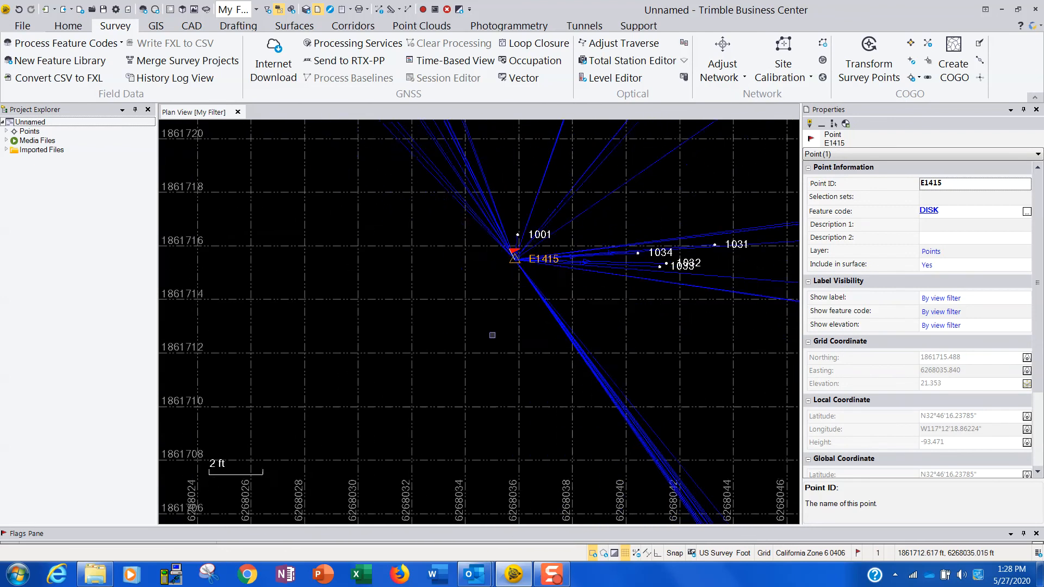
scroll(514, 288, "up", 3)
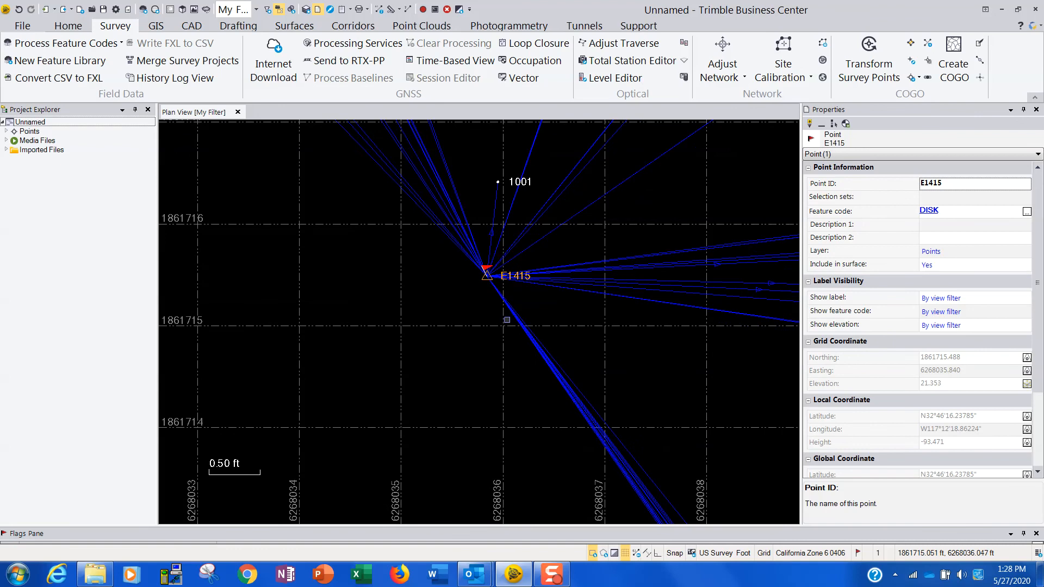
scroll(496, 288, "up", 2)
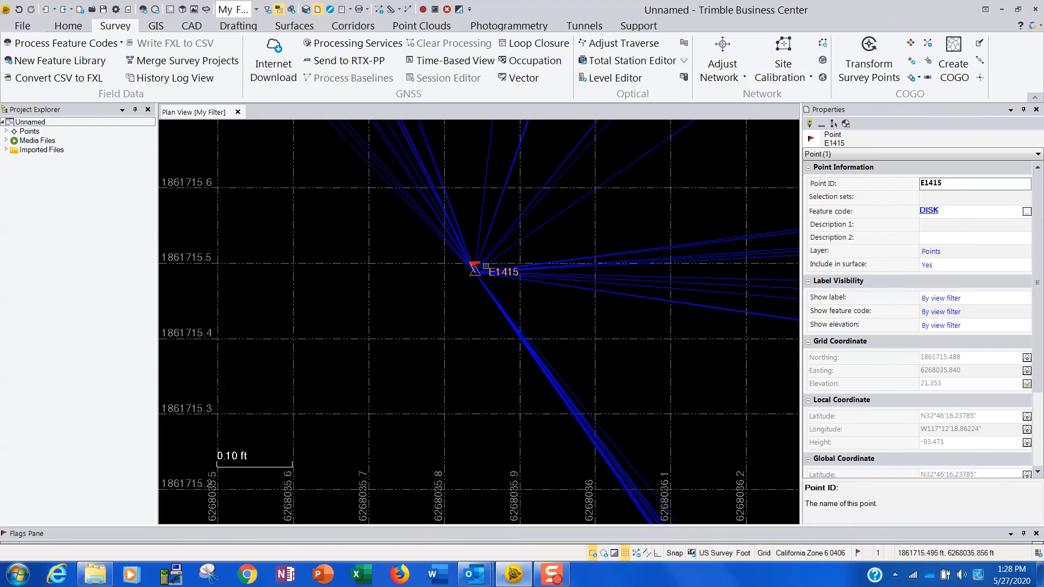
scroll(479, 278, "up", 2)
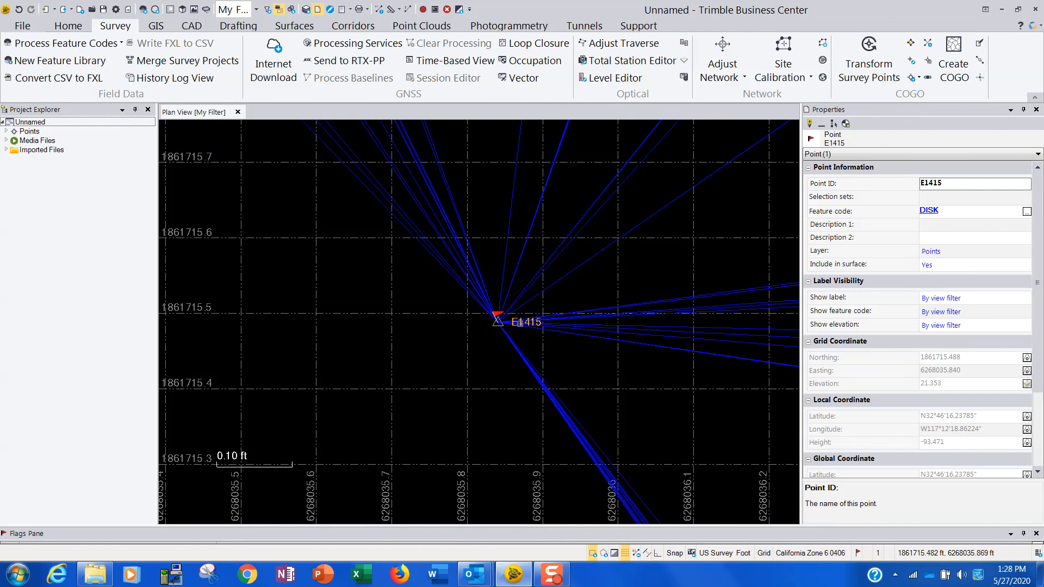
left_click(7, 131)
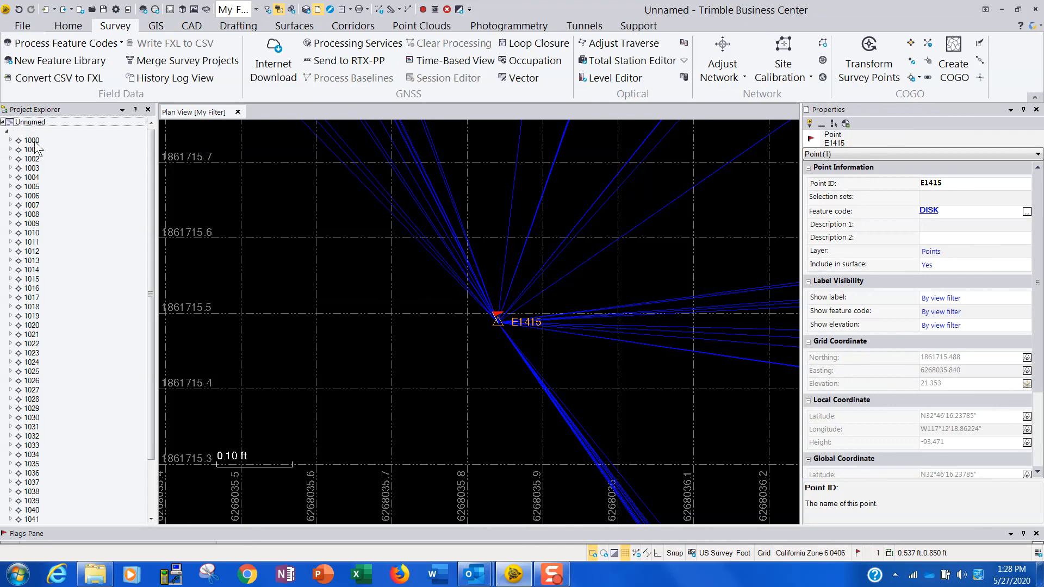
scroll(152, 153, "down", 1)
left_click_drag(152, 153, 159, 234)
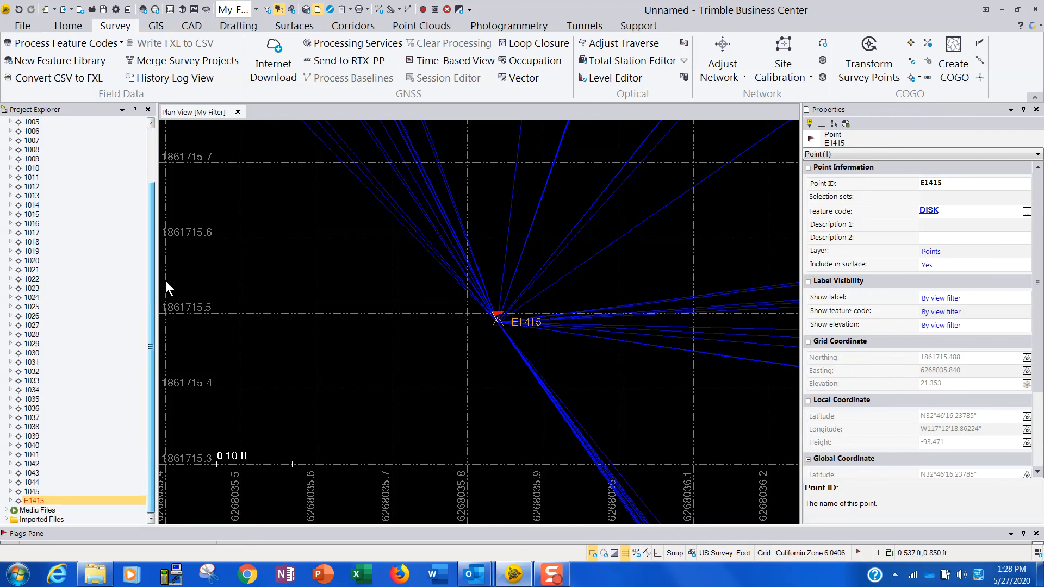
left_click(11, 501)
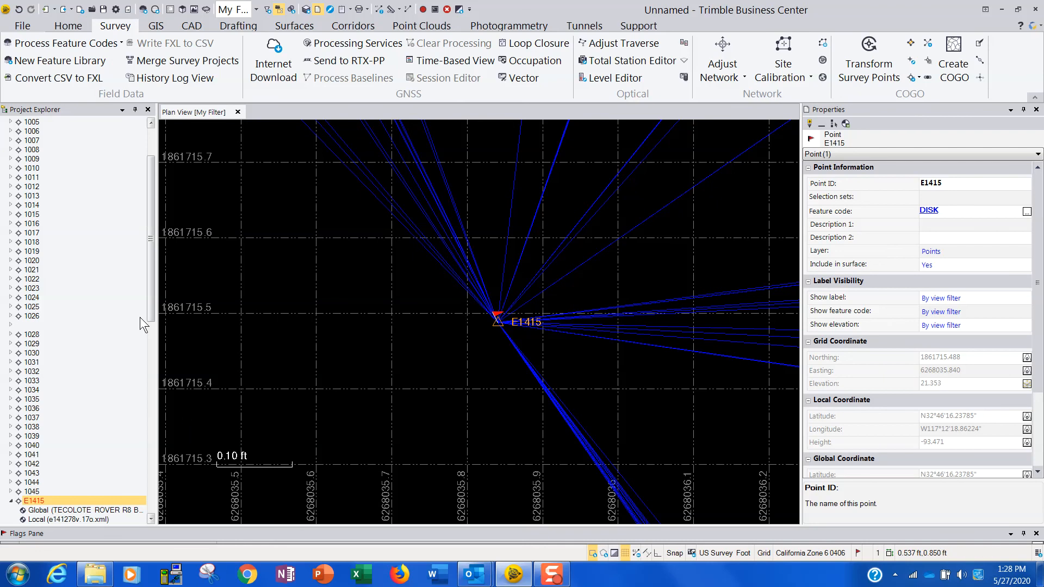
left_click_drag(150, 303, 147, 402)
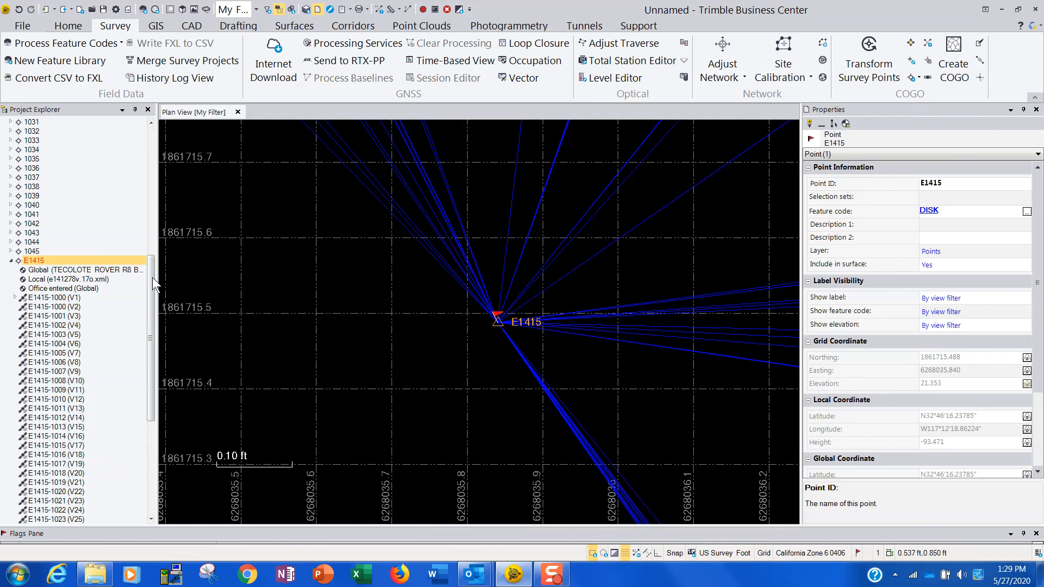
left_click_drag(154, 283, 197, 285)
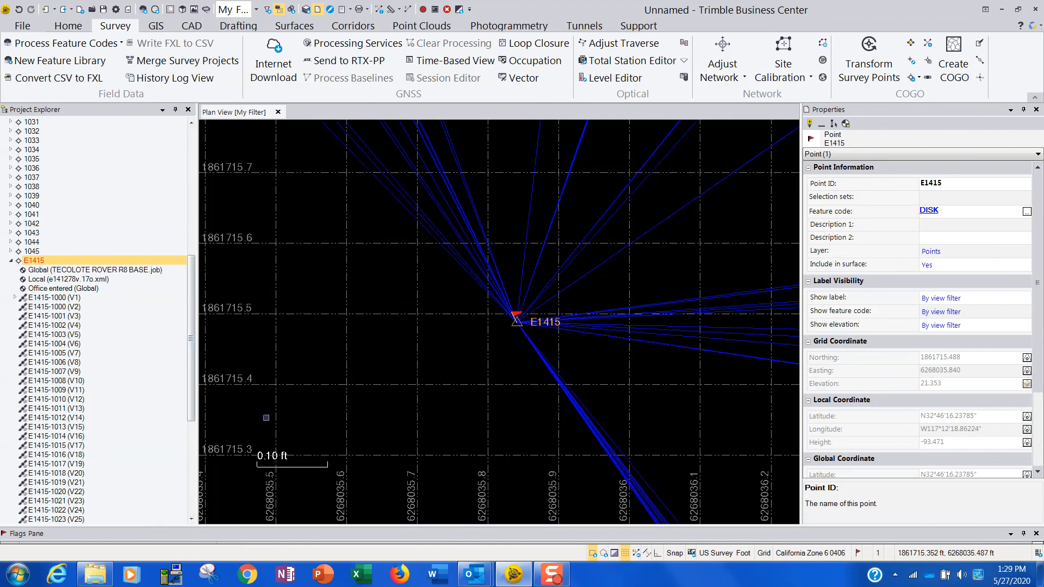
Delete the global coordinate from TECOLOTE ROVER R8 BASE.job under point E1415.
left_click(142, 271)
right_click(142, 273)
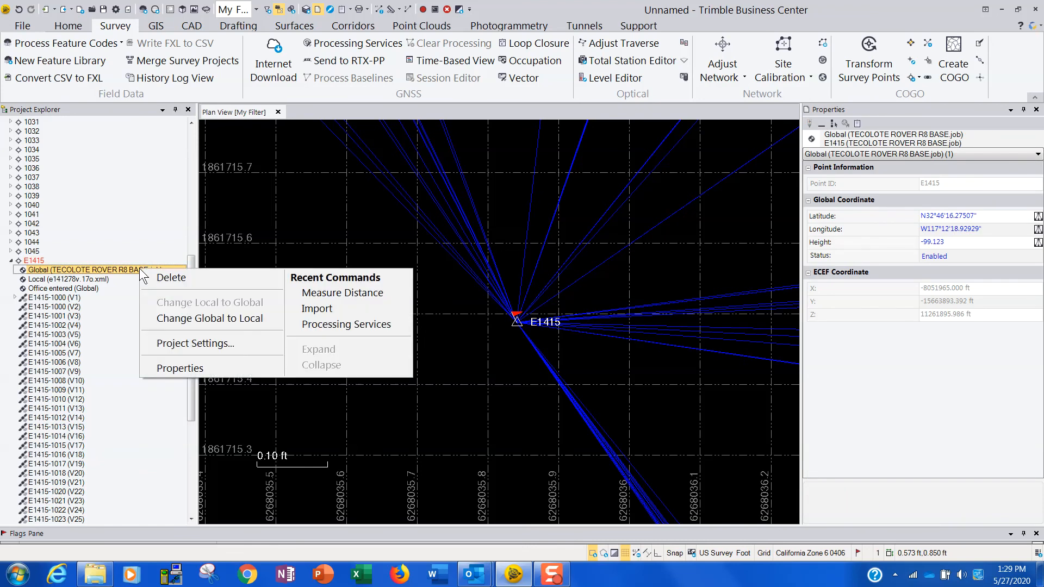
left_click(167, 277)
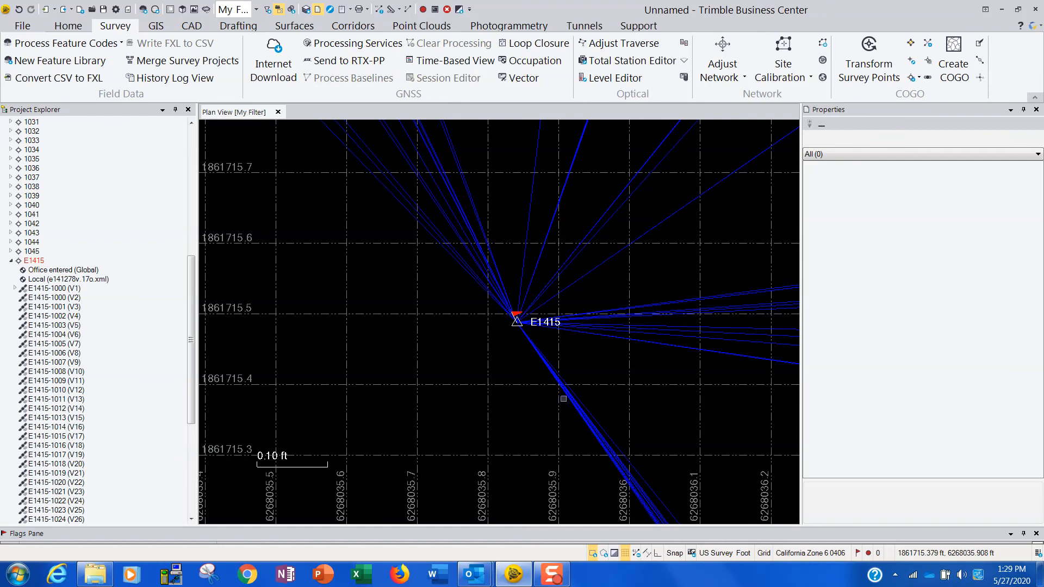
Recompute the project with the field-derived base coordinate removed and check the whole vector network in plan.
mouse_move(871, 552)
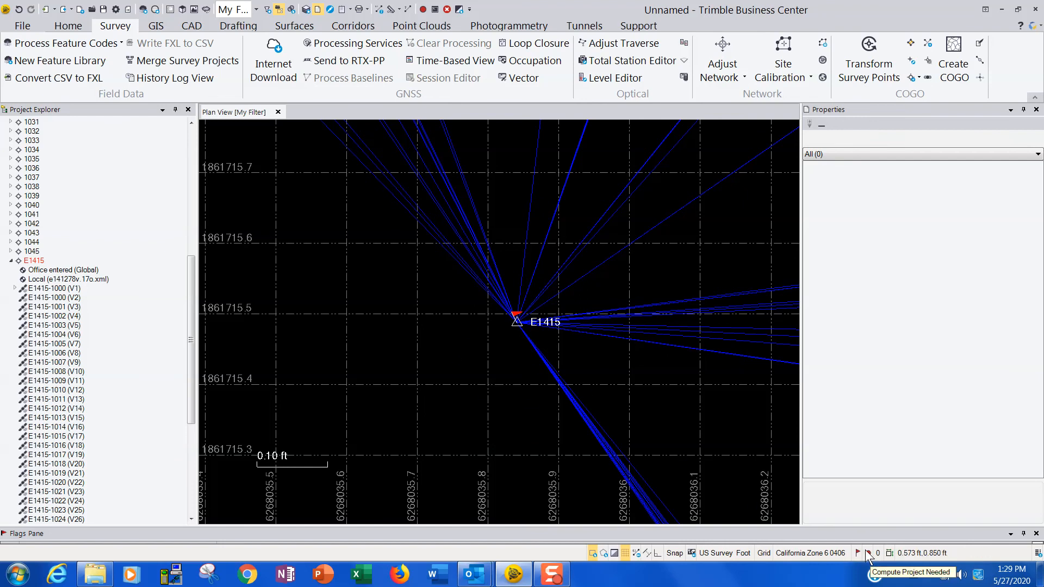
left_click(868, 553)
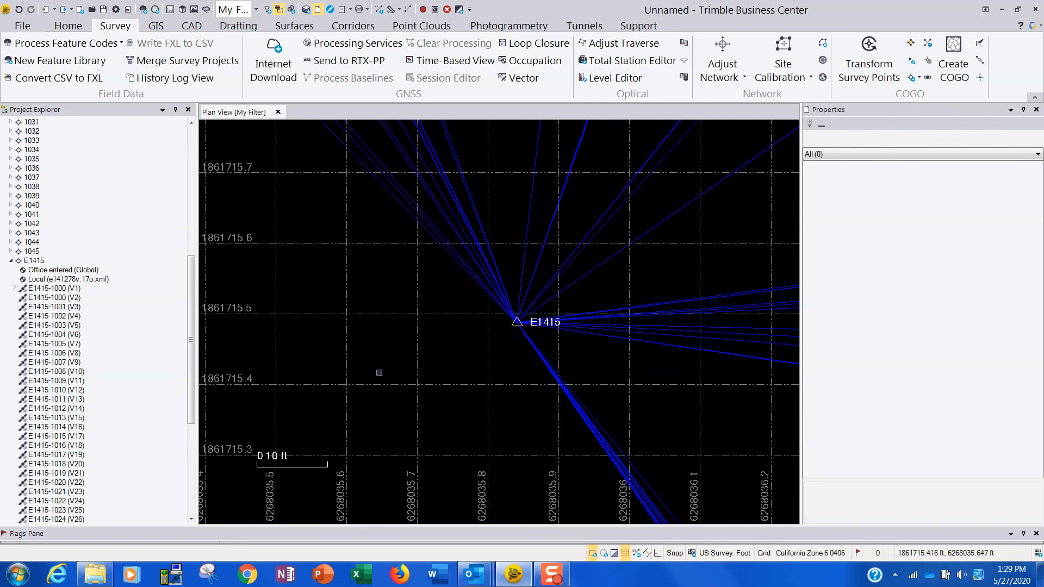
middle_click(394, 362)
scroll(394, 362, "down", 1)
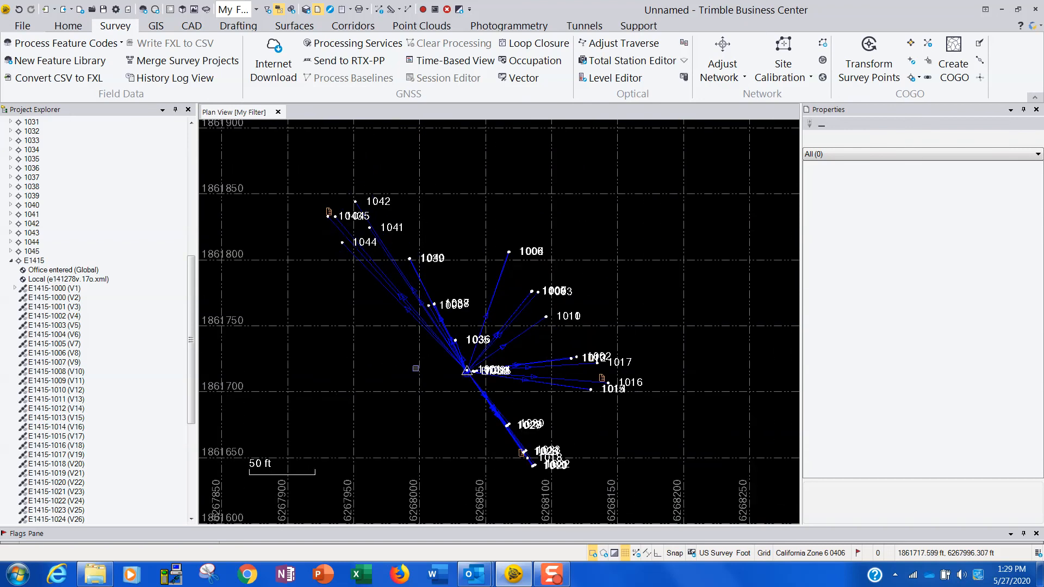
scroll(394, 362, "down", 1)
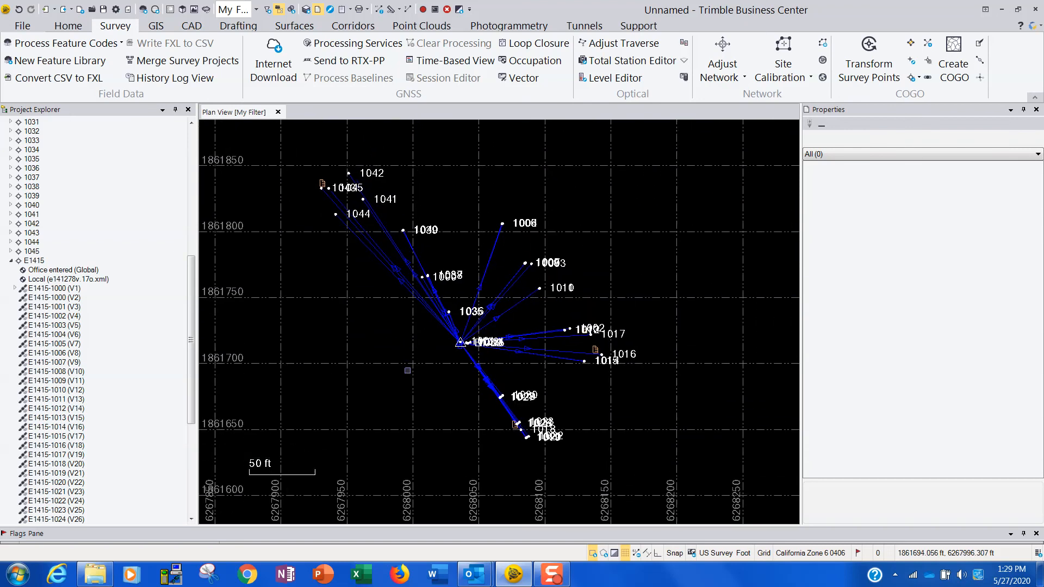